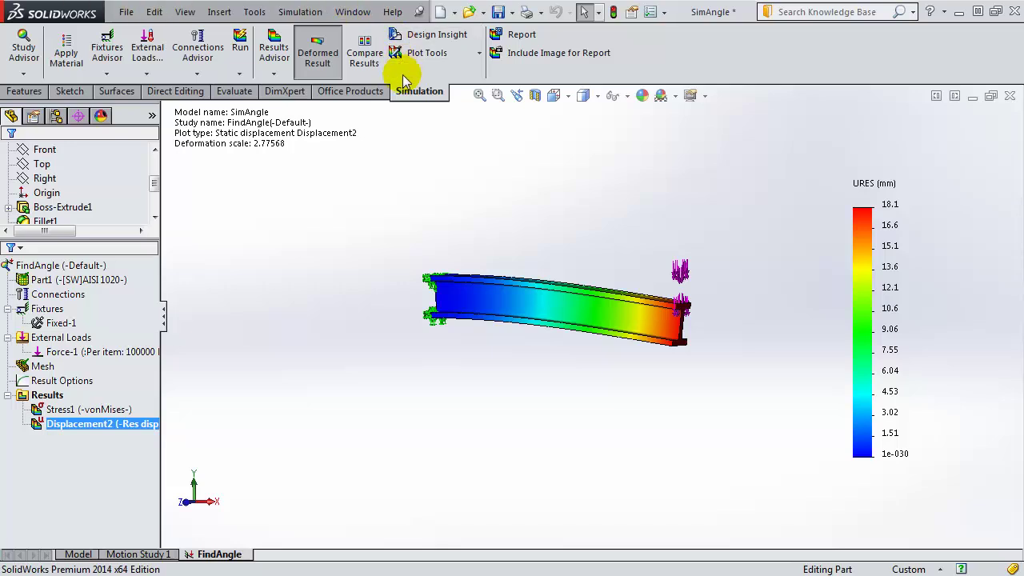
Step: Orbit the view slightly to inspect the Displacement2 deformed beam, which peaks at 18.1 mm
middle_drag(592, 444, 640, 428)
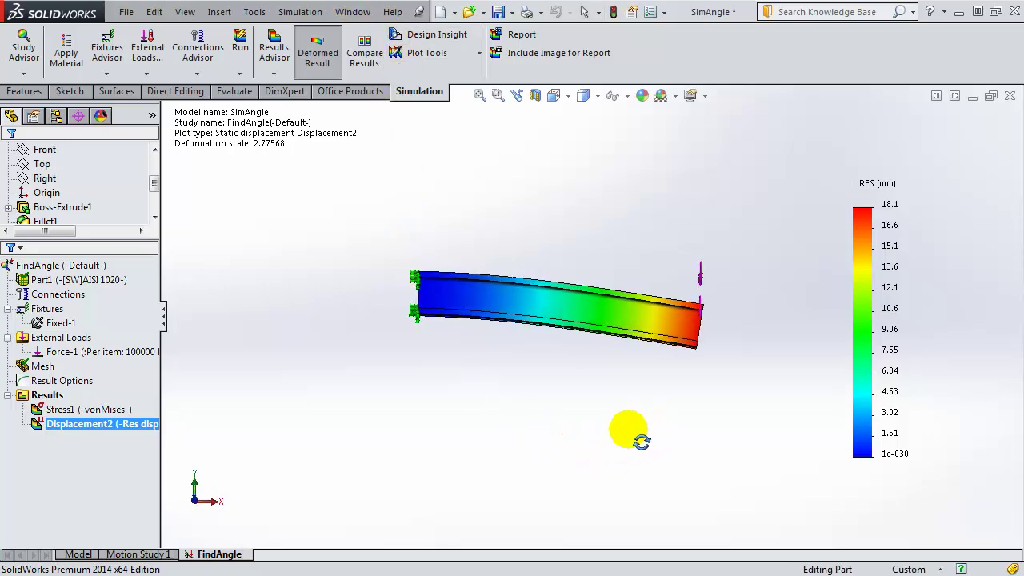
Step: Edit the Displacement2 plot definition so the deformation is shown at true scale
right_click(143, 424)
click(199, 168)
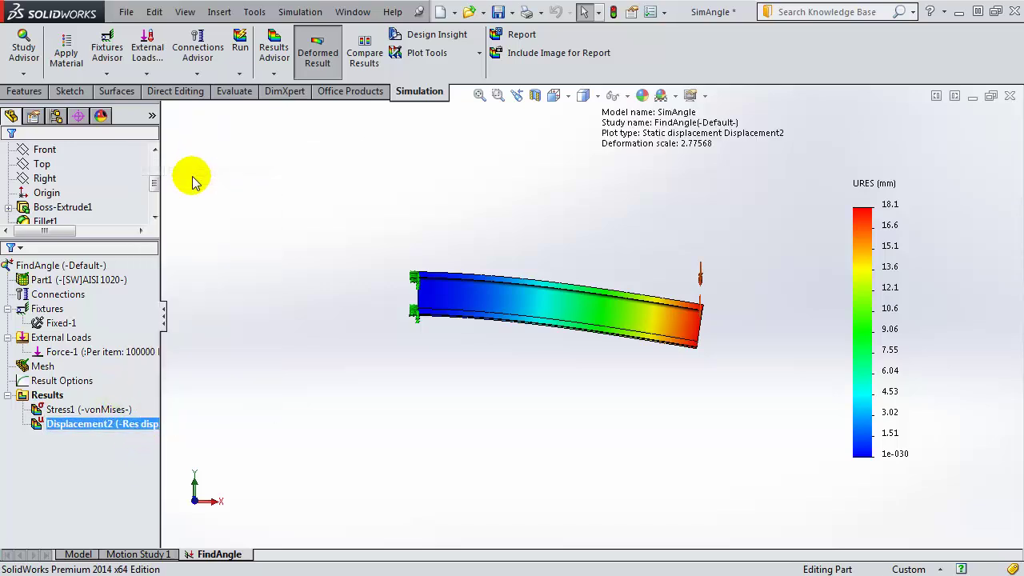
click(50, 390)
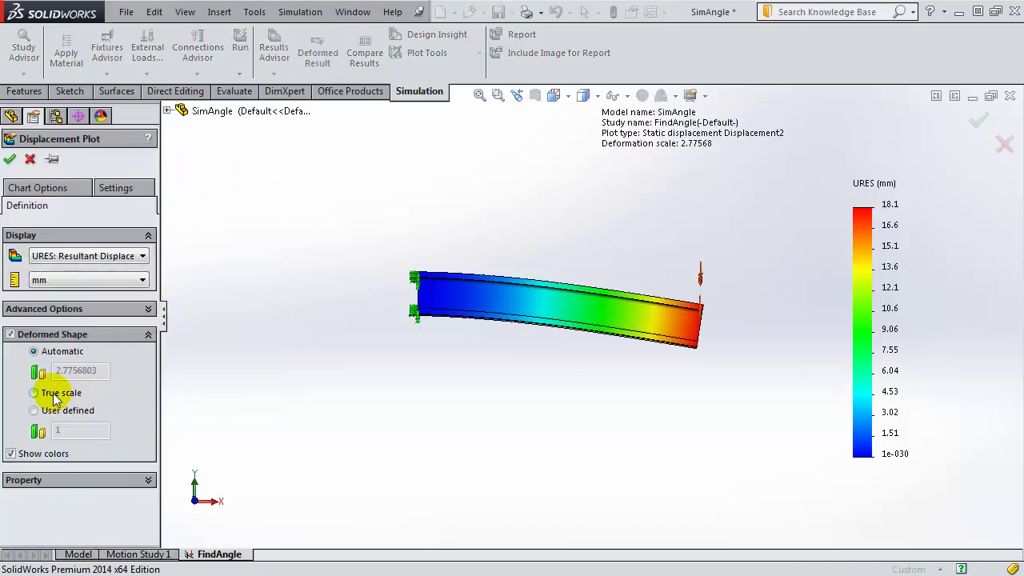
click(11, 159)
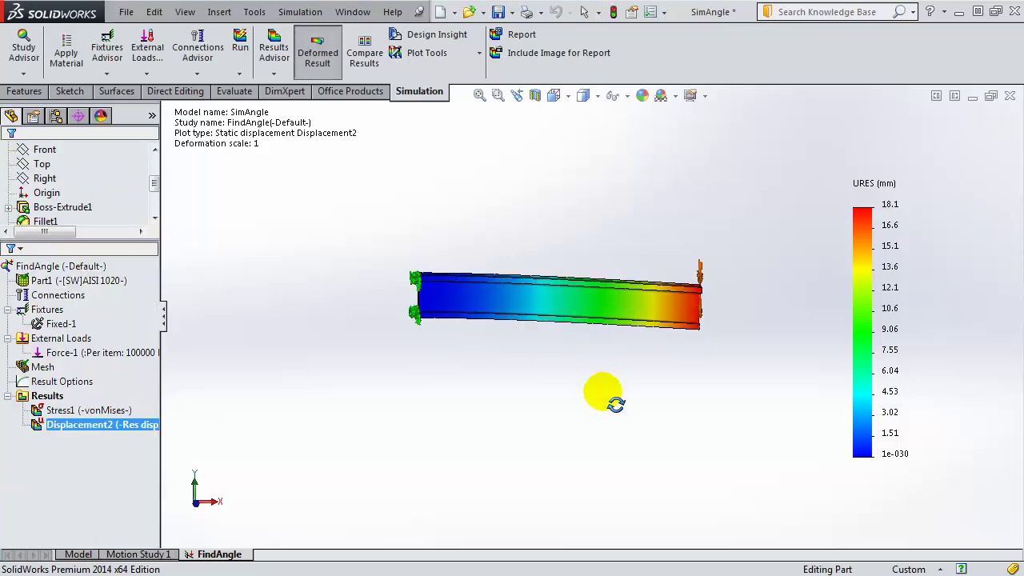
scroll(723, 297, down, 3)
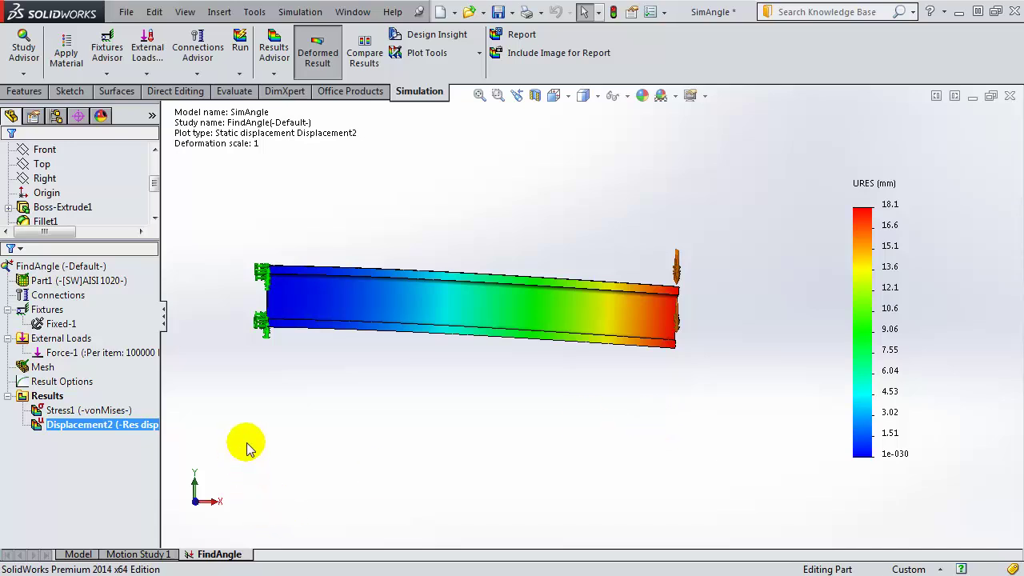
Step: Select the Right plane and Boss-Extrude1 in the tree while orbiting the beam
mouse_move(316, 430)
middle_down()
mouse_move(344, 432)
mouse_move(257, 426)
mouse_move(304, 421)
middle_up()
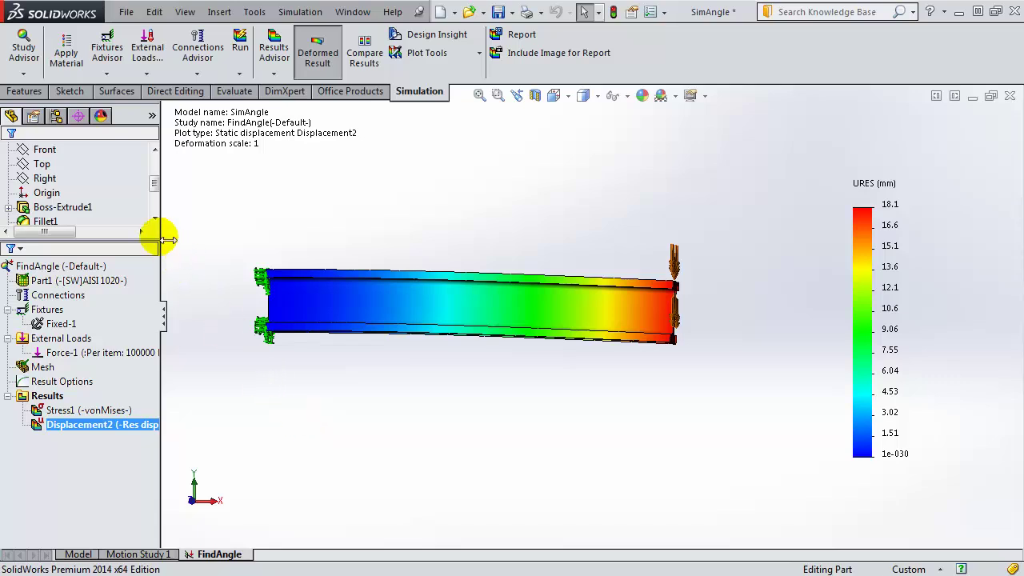
click(44, 177)
ctrl+click(88, 210)
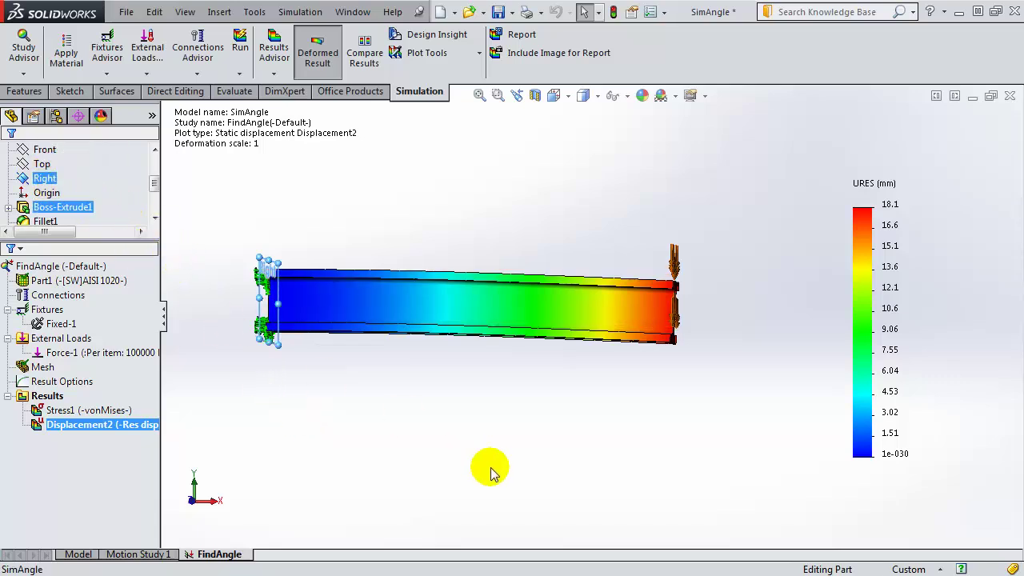
mouse_move(493, 472)
middle_down()
mouse_move(483, 478)
mouse_move(512, 474)
mouse_move(507, 485)
middle_up()
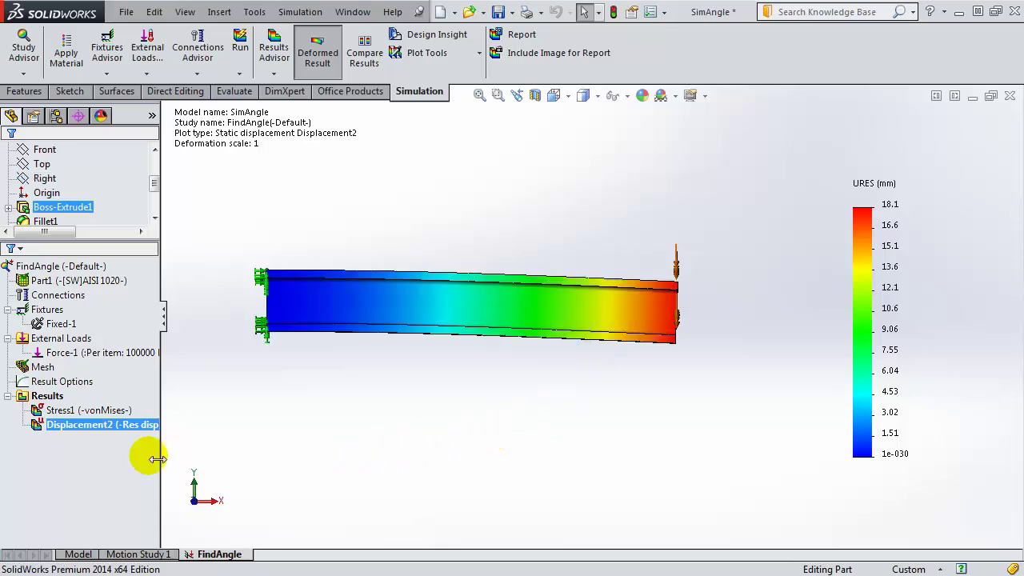
Step: Define a new UZ displacement plot using the Right plane as reference geometry
right_click(42, 400)
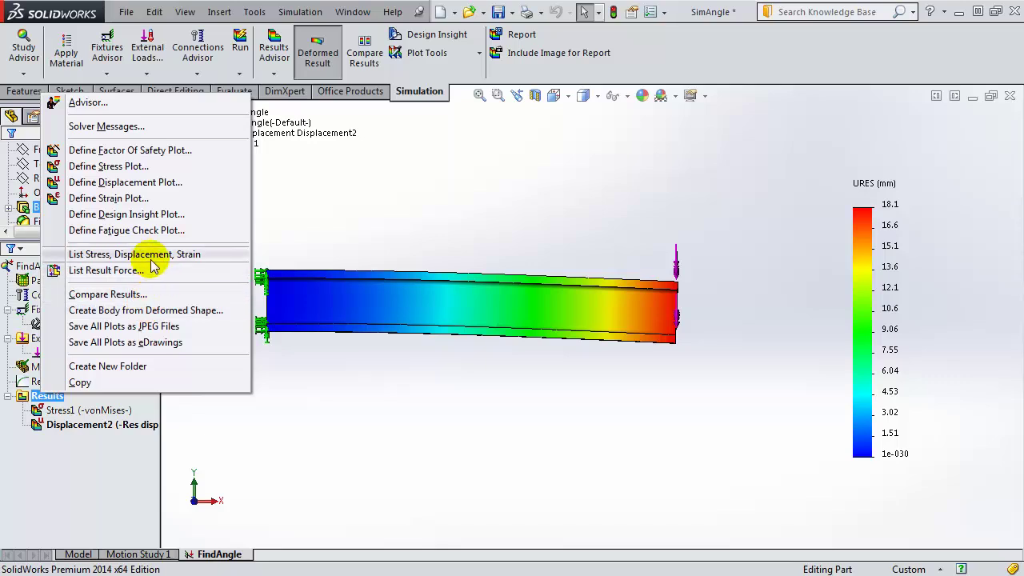
click(152, 183)
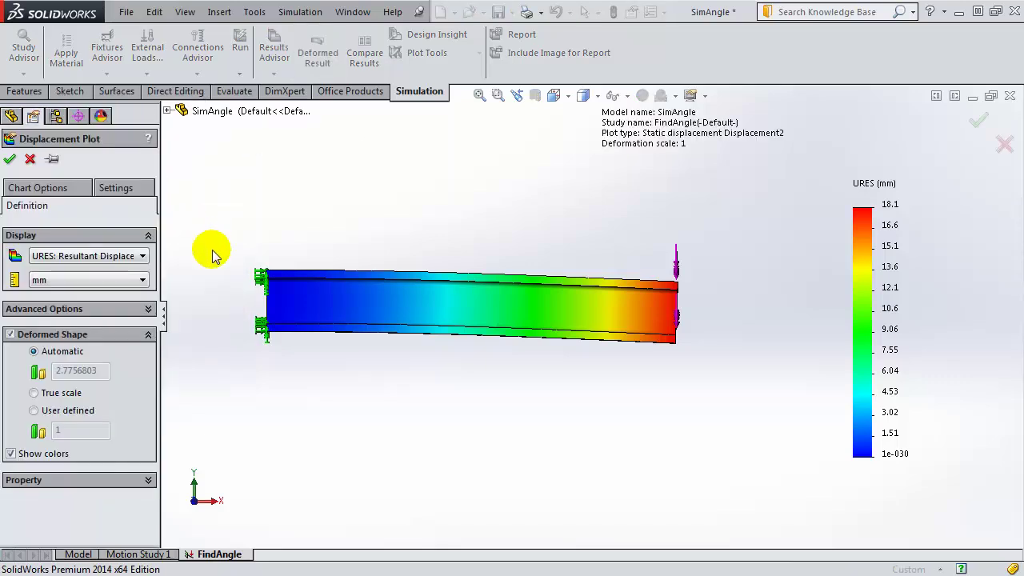
click(73, 256)
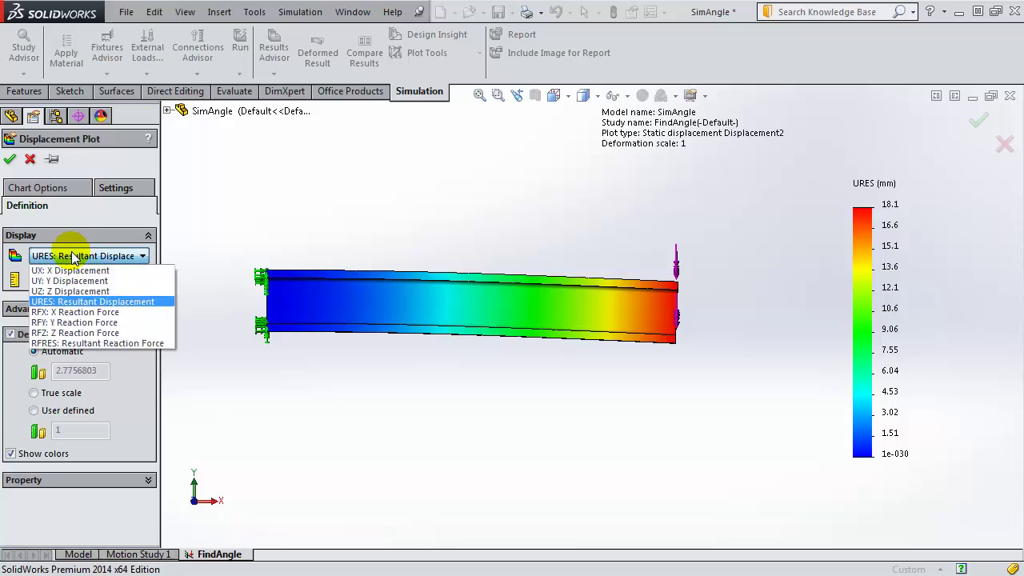
click(77, 292)
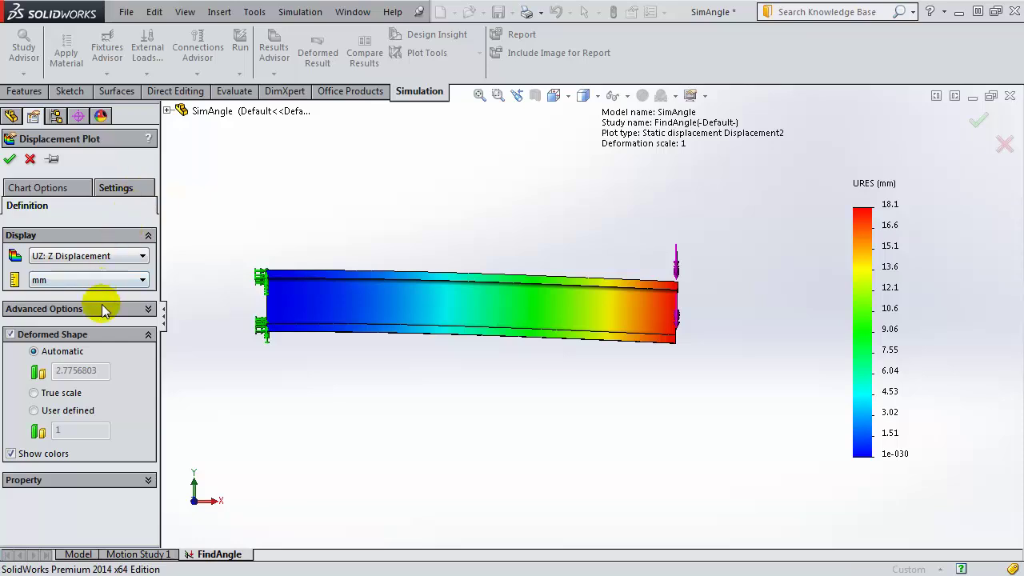
click(101, 309)
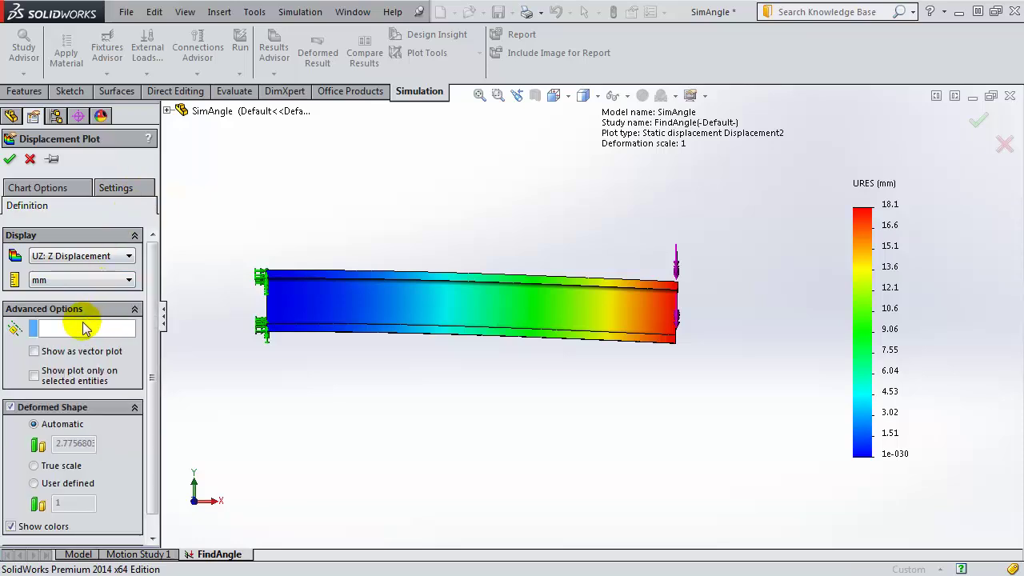
click(167, 111)
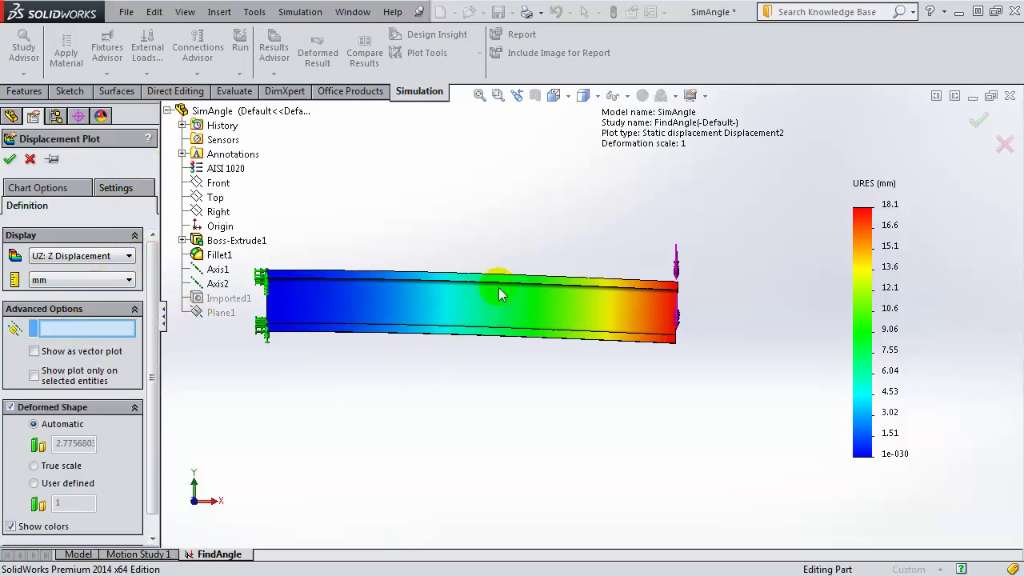
click(224, 213)
middle_drag(389, 413, 368, 430)
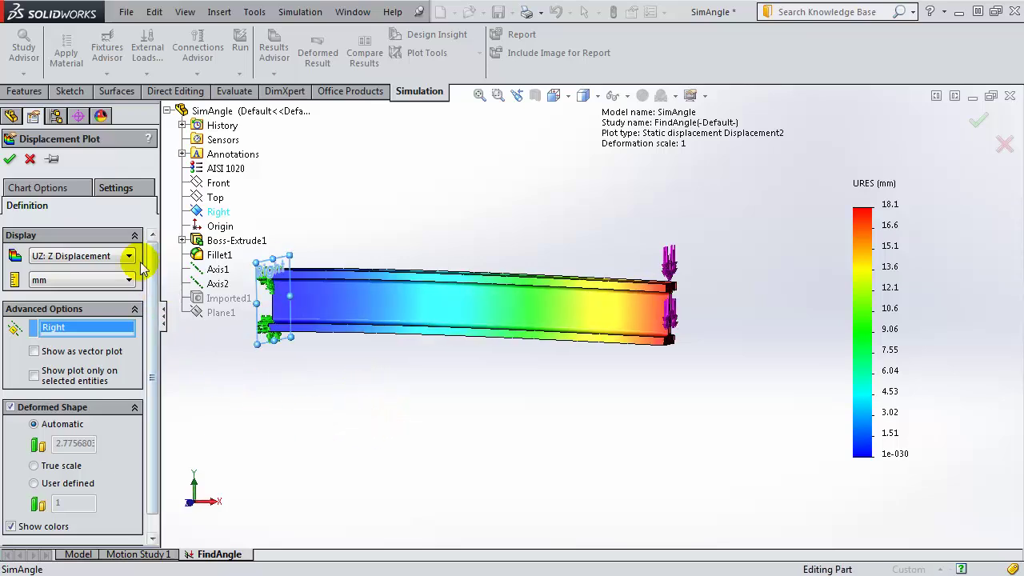
Step: Set the plot legend's number format to general and create the Z-displacement plot
click(126, 189)
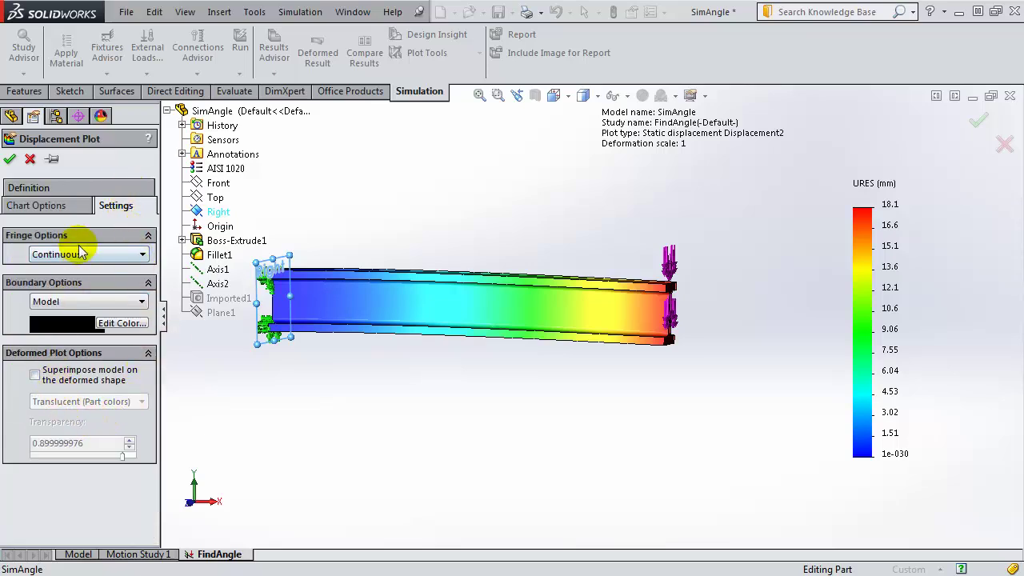
click(51, 206)
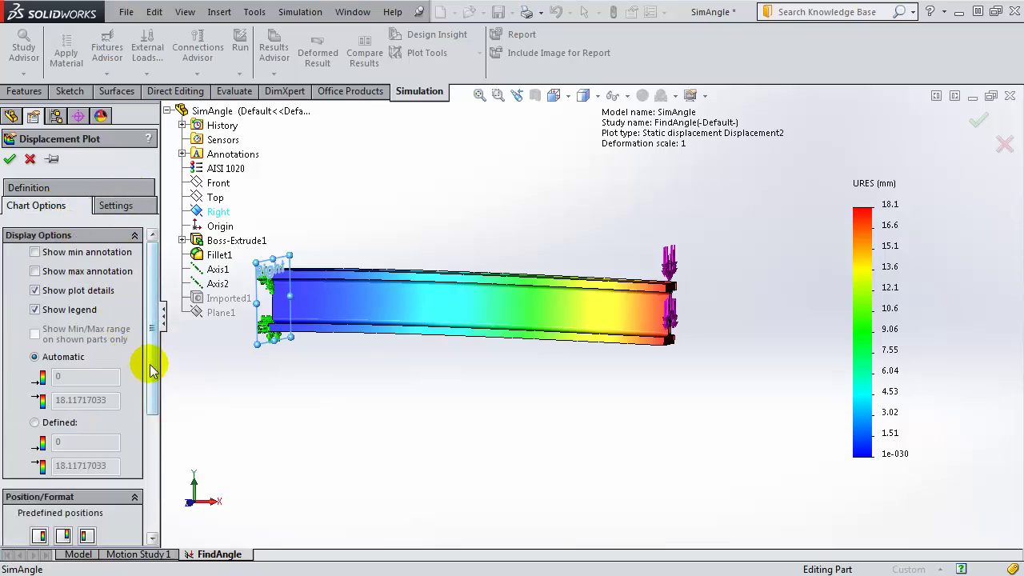
drag(153, 361, 124, 464)
click(100, 428)
click(78, 464)
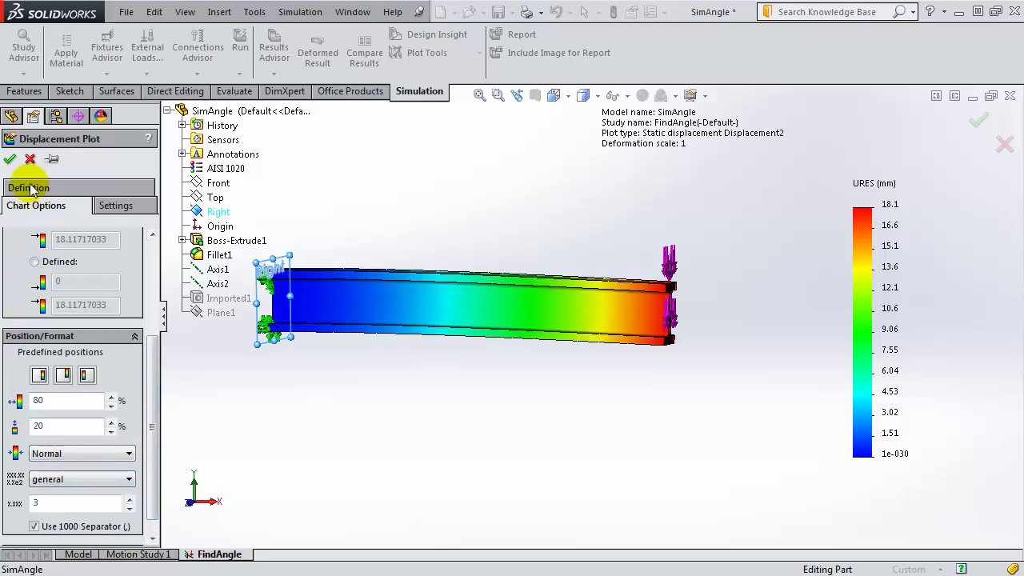
click(9, 159)
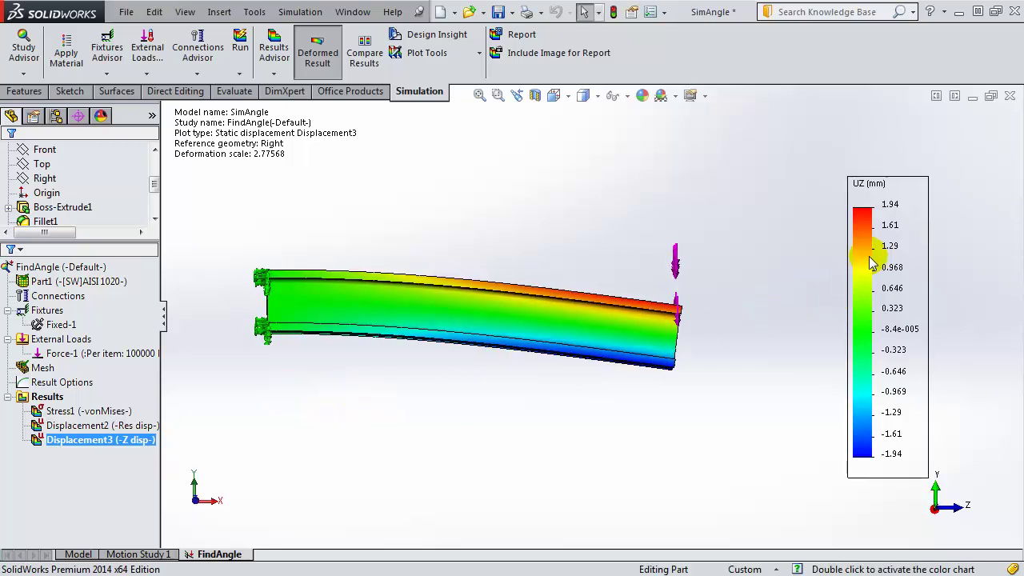
Step: Orbit the beam view, then bring up the Paint sketch showing Sin(Theta)=dZ/H
drag(771, 281, 760, 302)
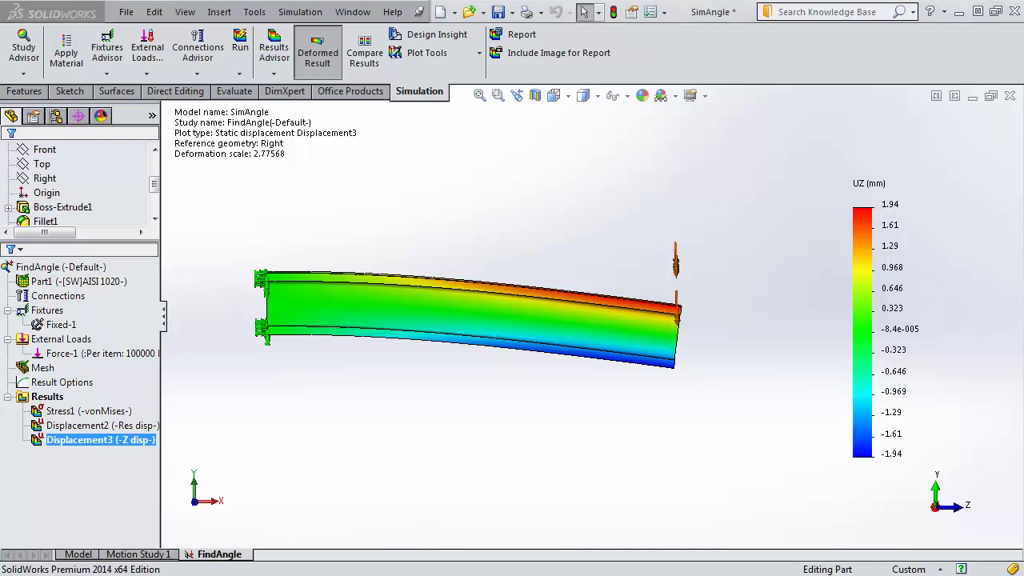
key(alt+Tab)
Step: Reposition the Paint sketch for review, then close it to return to the Z-displacement plot
mouse_move(160, 39)
mouse_down()
mouse_move(376, 6)
mouse_move(739, 14)
mouse_move(783, 12)
mouse_move(782, 0)
mouse_up()
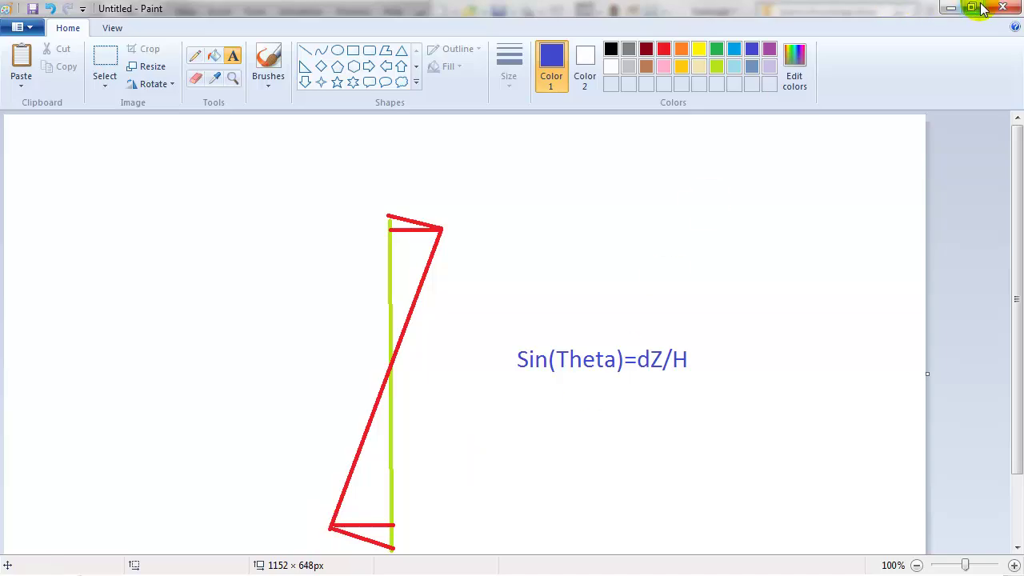
click(952, 8)
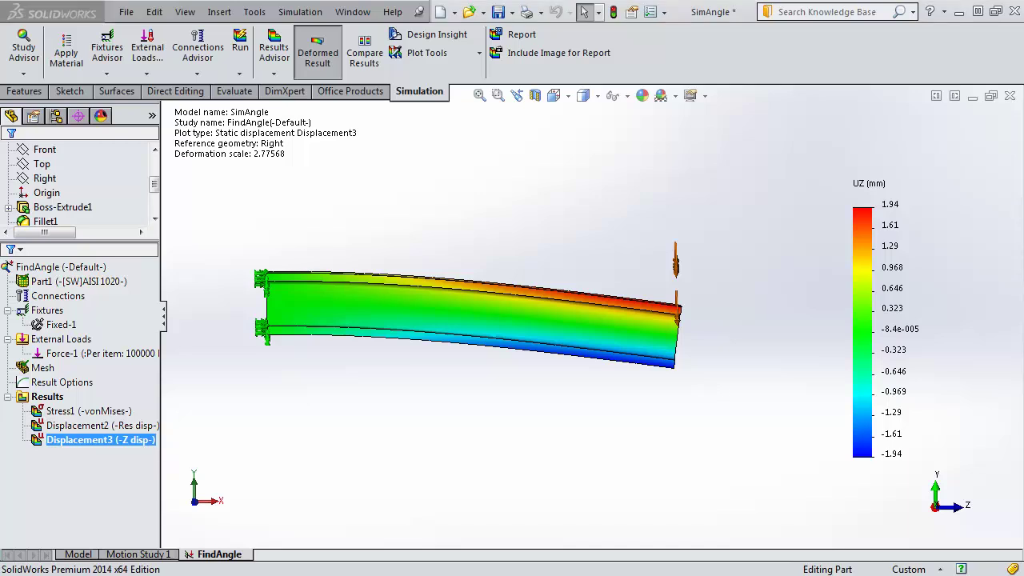
Step: Write 1.94-(-1.94) = 3.88mm in Notepad, computing 1.94*2 in Calculator
drag(102, 130, 599, 130)
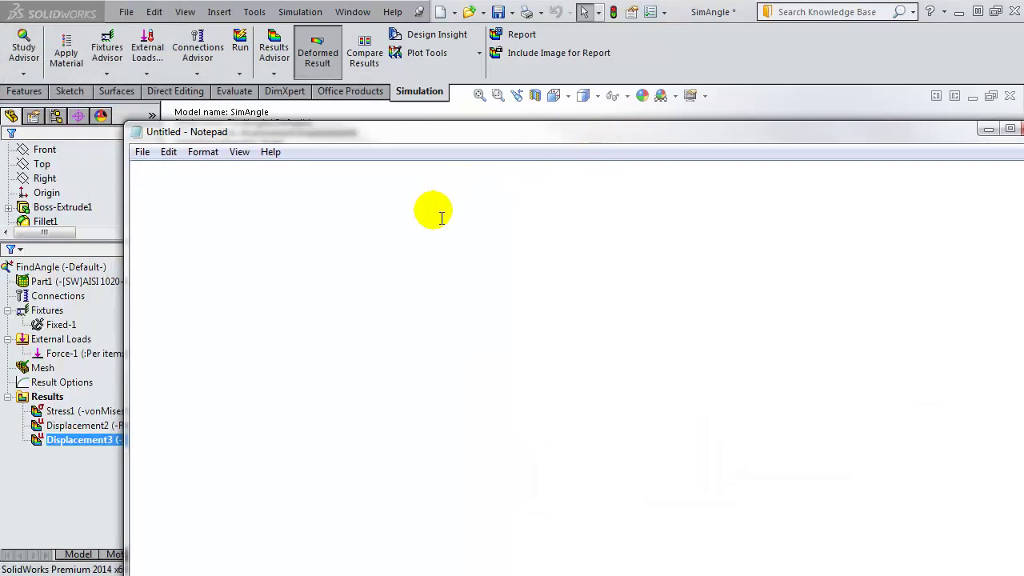
text(1.94-)
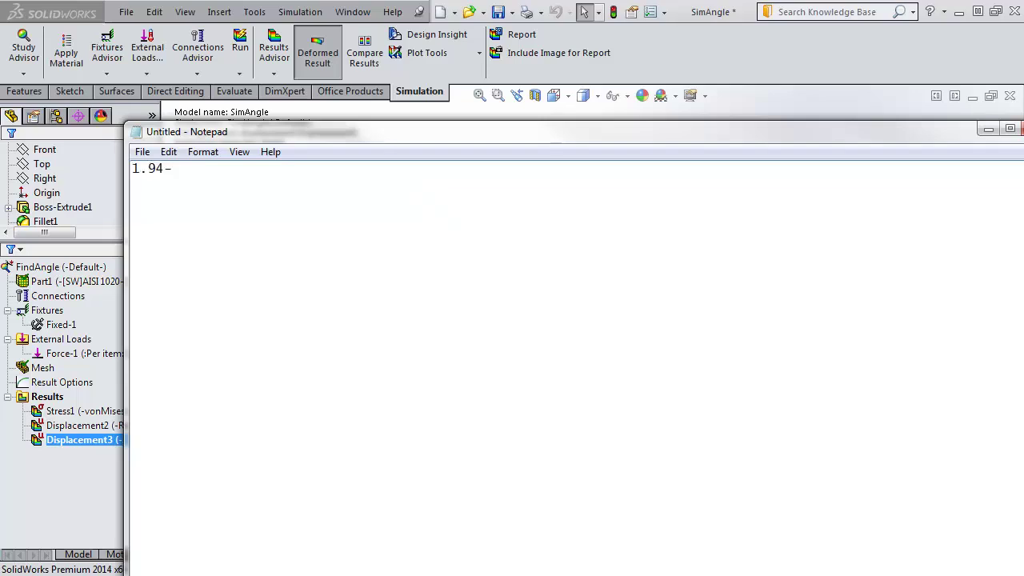
text((-1.94) = )
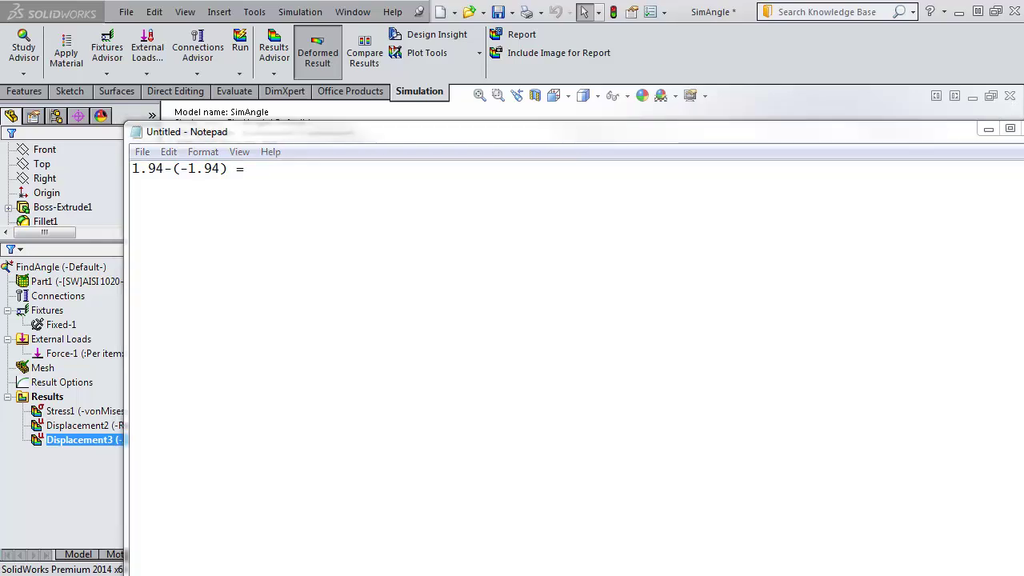
text(1.94)
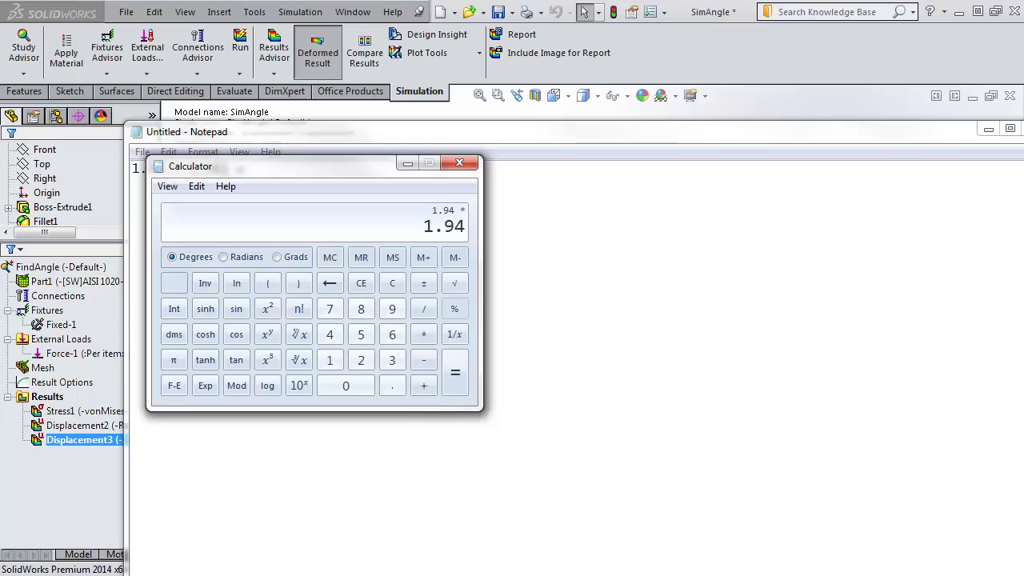
text(2)
key(Return)
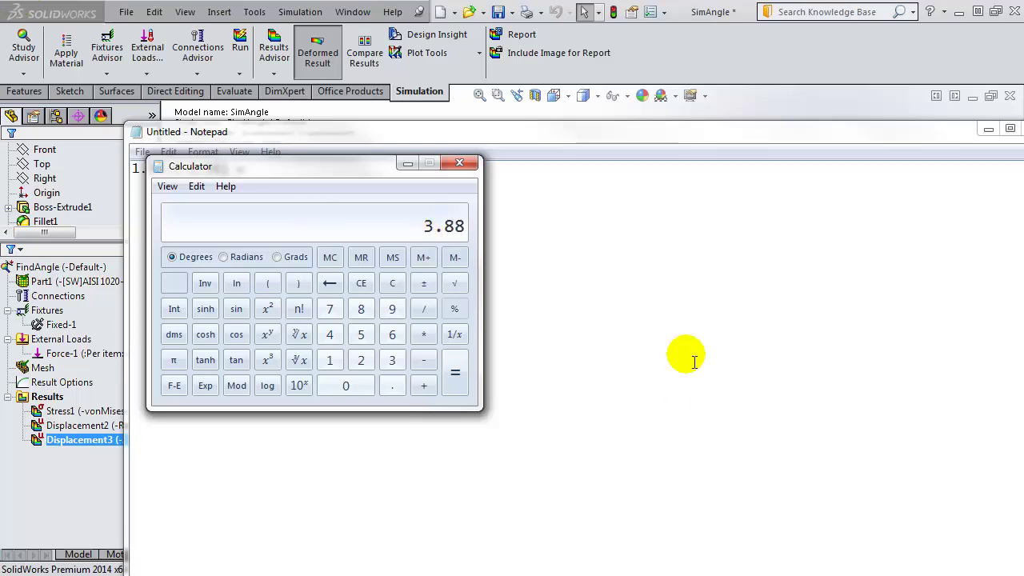
click(669, 346)
text(3.88mm)
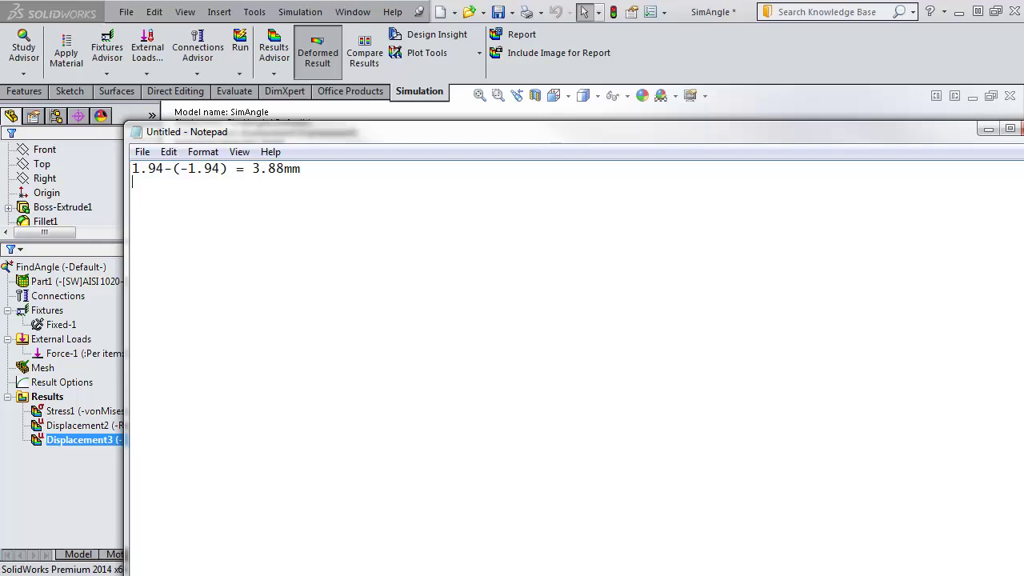
click(803, 58)
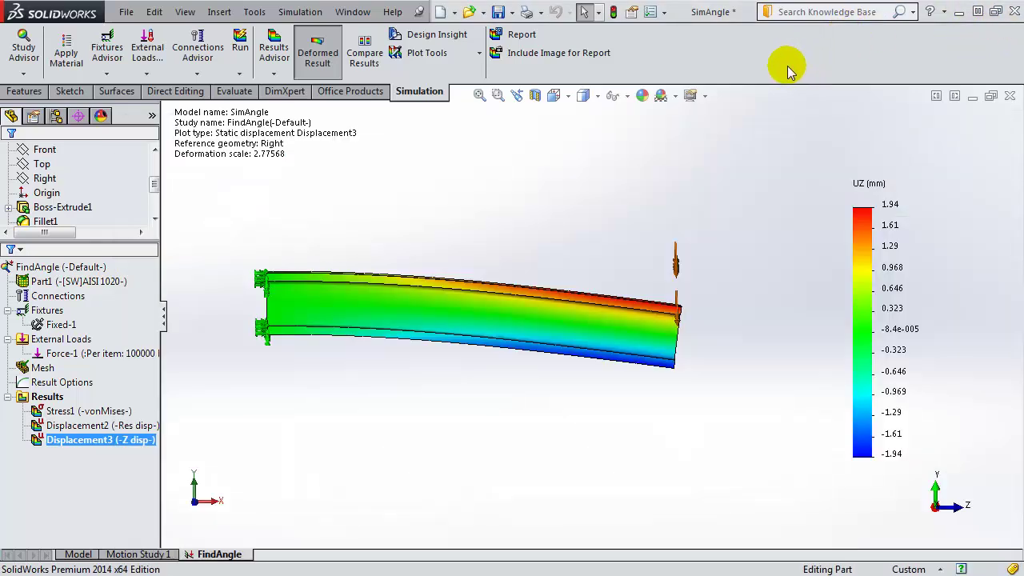
Step: On the plain model, select Boss-Extrude1 to read its 75, 50, 20 and 10 profile dimensions
click(78, 554)
click(352, 284)
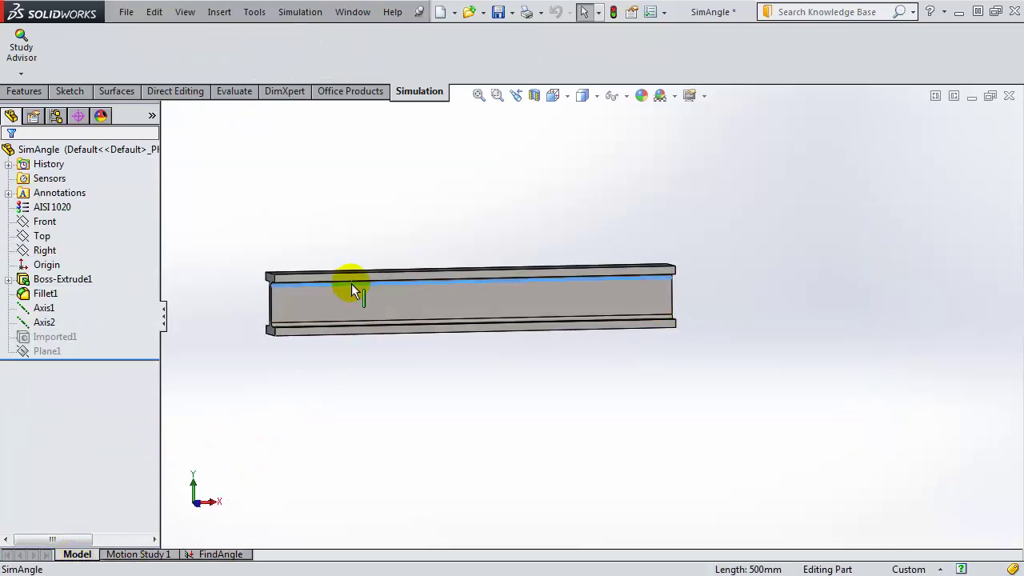
click(336, 306)
middle_drag(340, 375, 343, 285)
scroll(354, 320, down, 6)
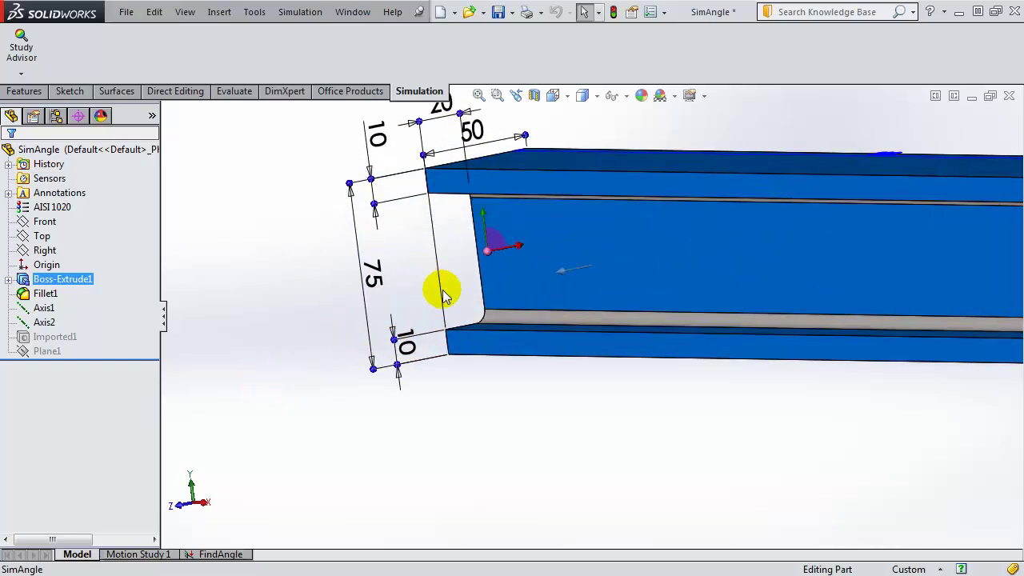
click(241, 558)
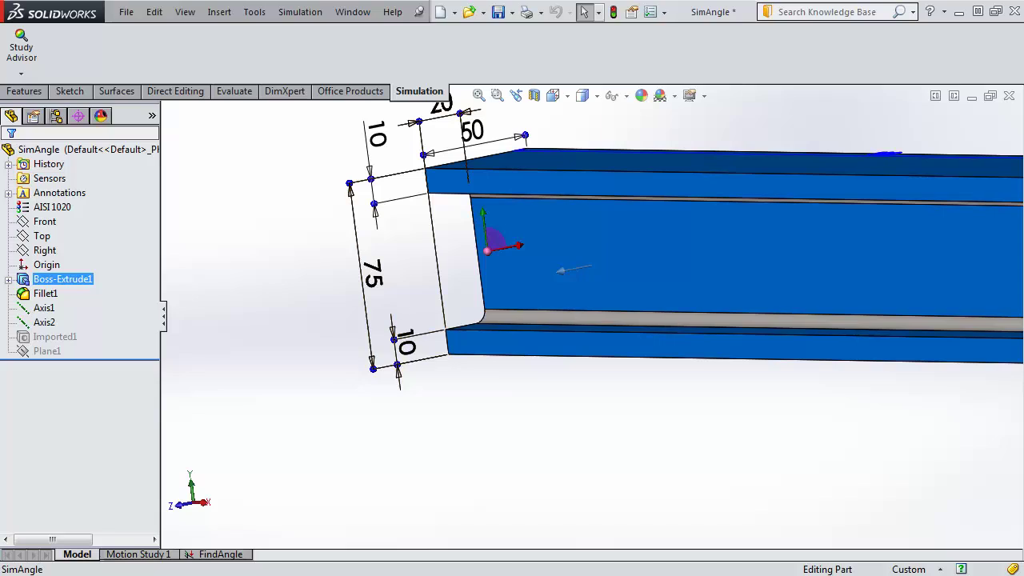
Step: Note H = 75mm and Sin(X) = 3.88/75, and divide 3.88 by 75 in Calculator
key(alt+Tab)
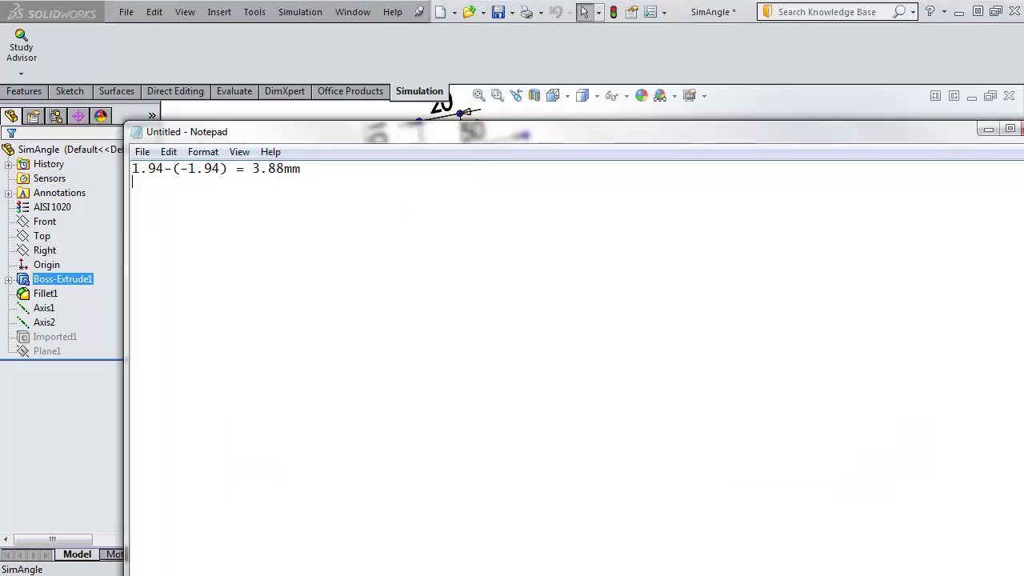
text(H = 75mm)
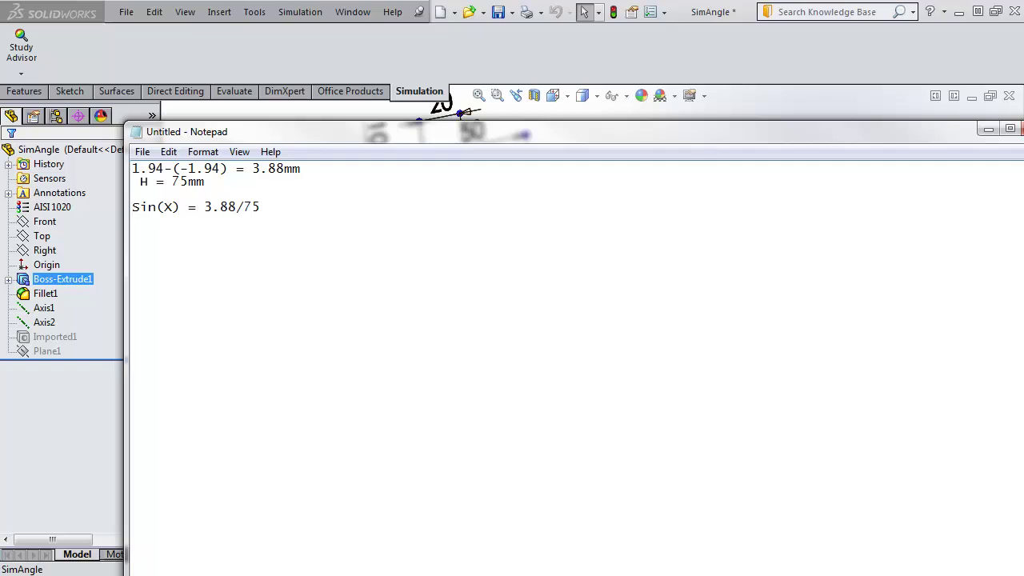
key(alt+Tab)
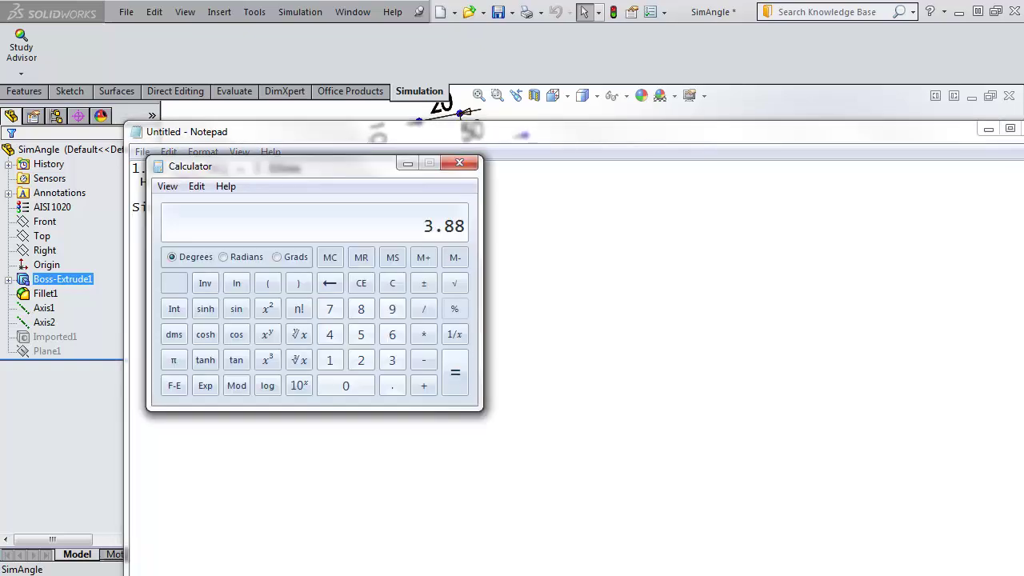
text(/75)
key(Return)
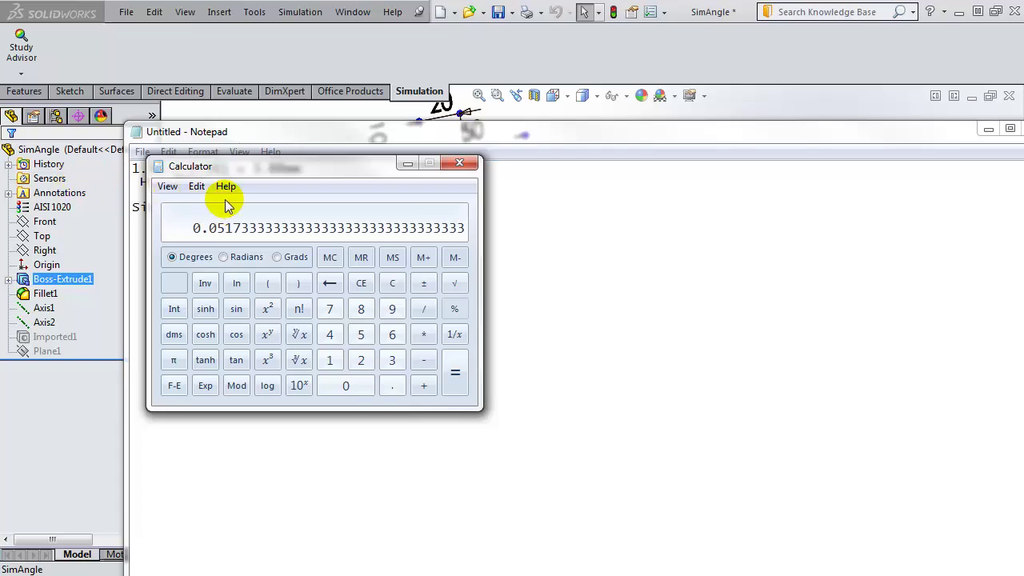
Step: Add the line sin(x)= 0.05173 to the notes
click(593, 293)
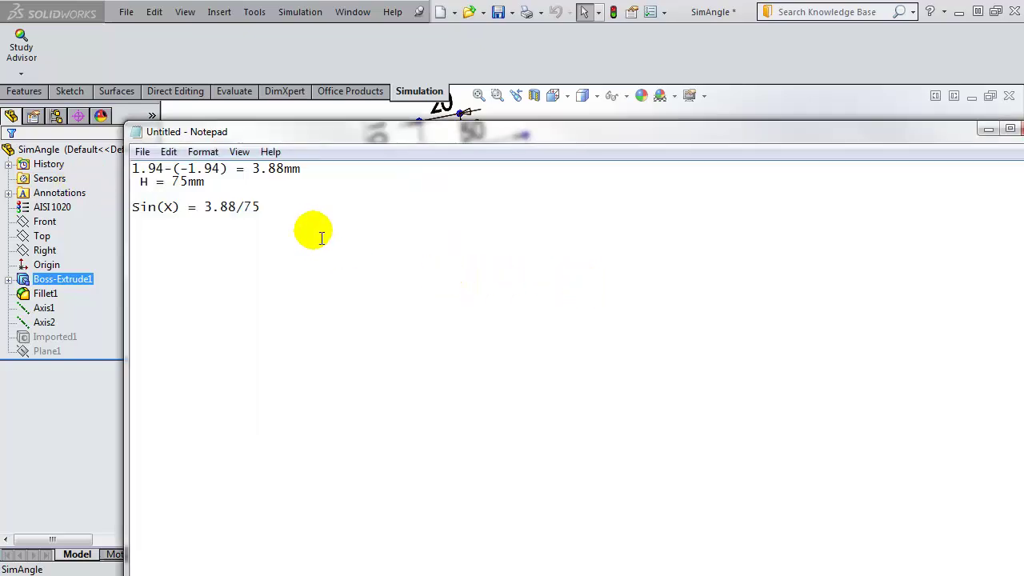
key(Return)
text(sin(x)= 0.05173)
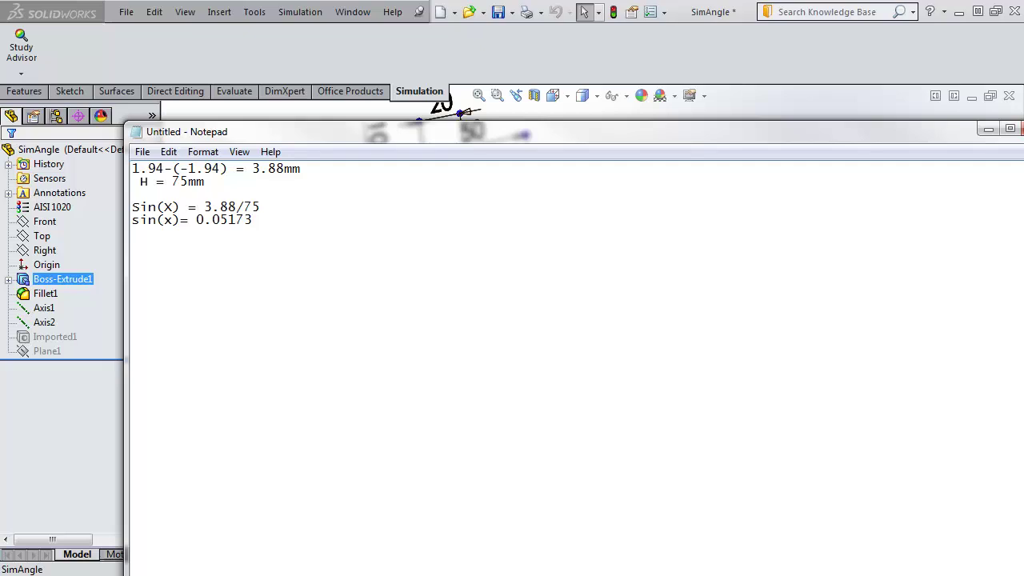
key(alt+Tab)
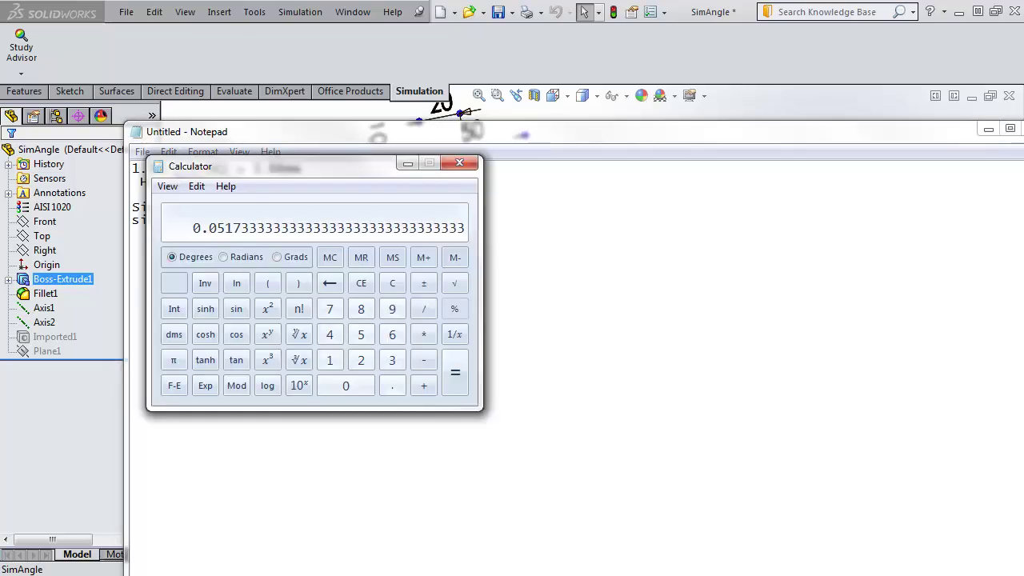
Step: Take the inverse sine of 0.05173 in Calculator, giving about 2.965 degrees
drag(361, 172, 341, 270)
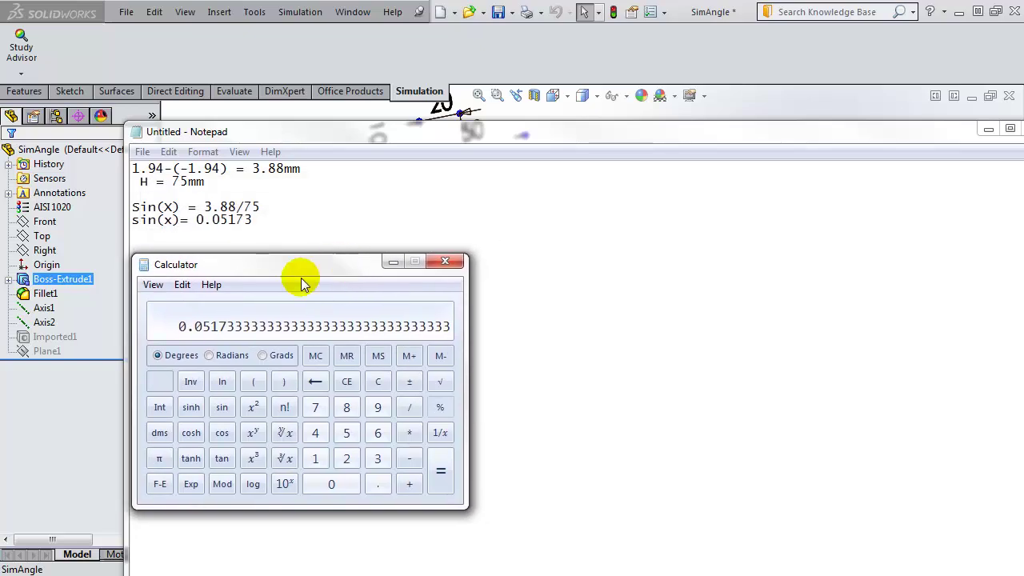
click(191, 384)
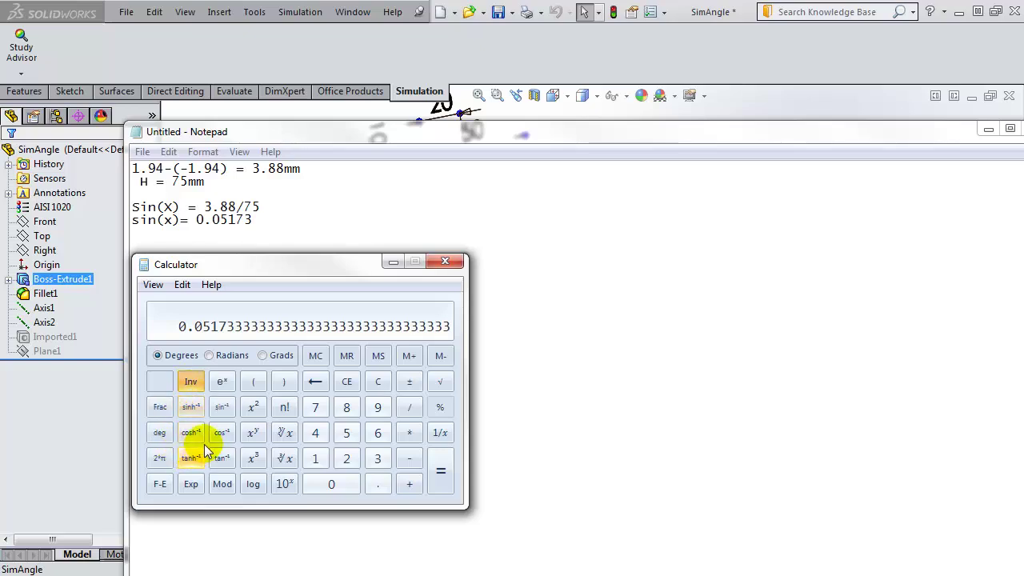
click(220, 410)
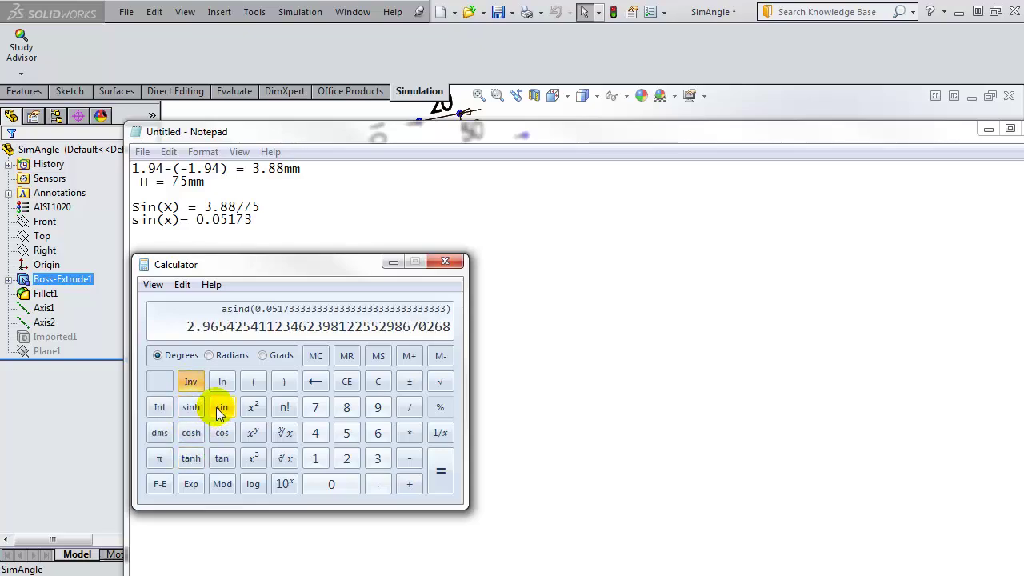
Step: Record x=2.97 degrees on a new line in Notepad
click(159, 247)
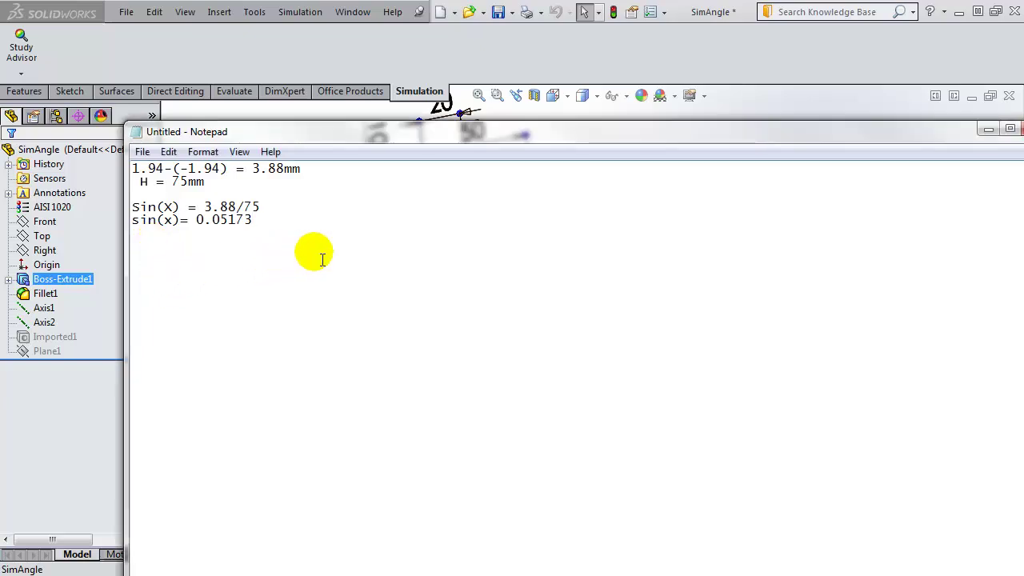
key(End)
key(Return)
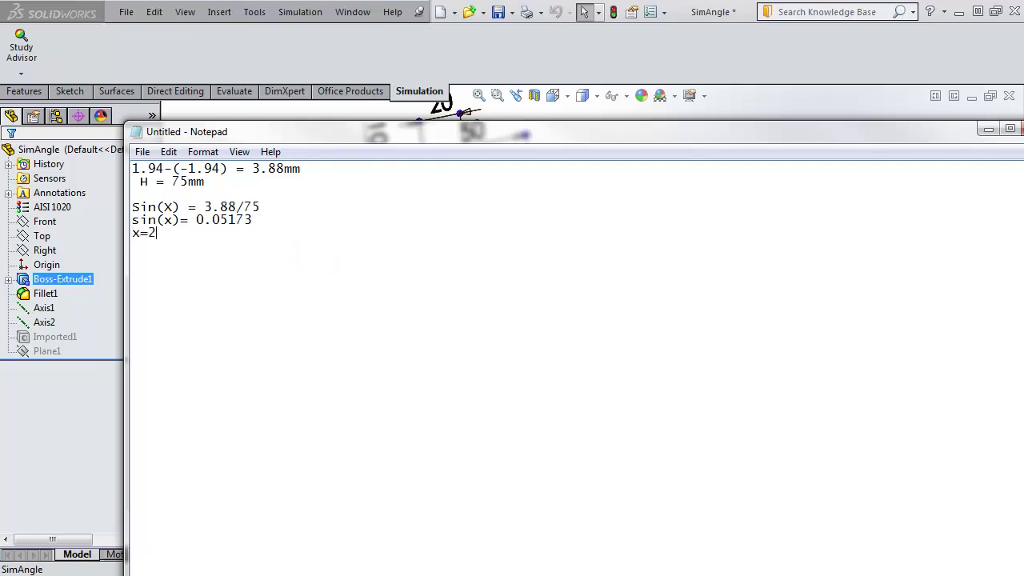
text(x=2.97 degrees)
key(alt+Tab)
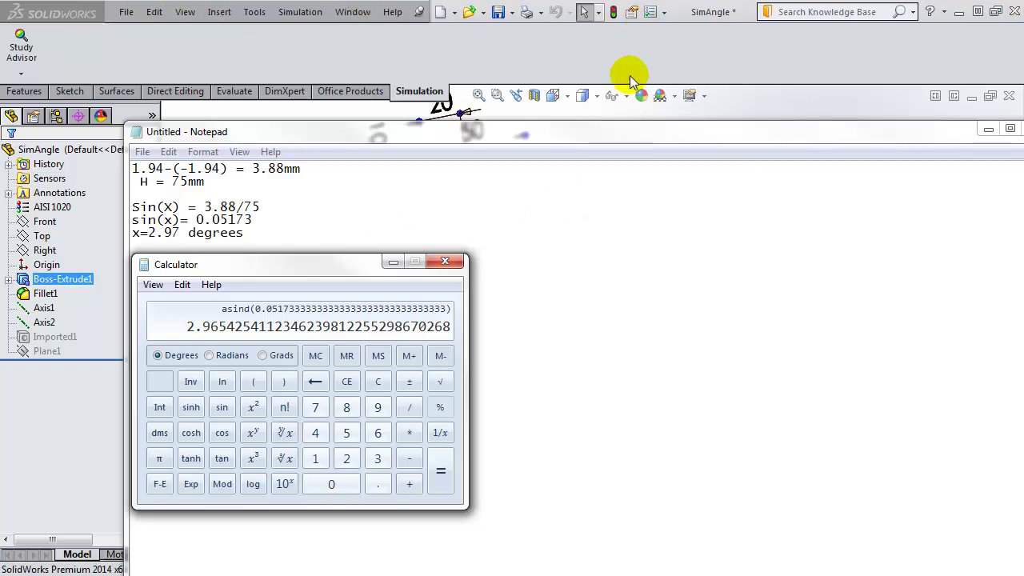
Step: Put away Calculator and Notepad to reveal the beam model
click(394, 263)
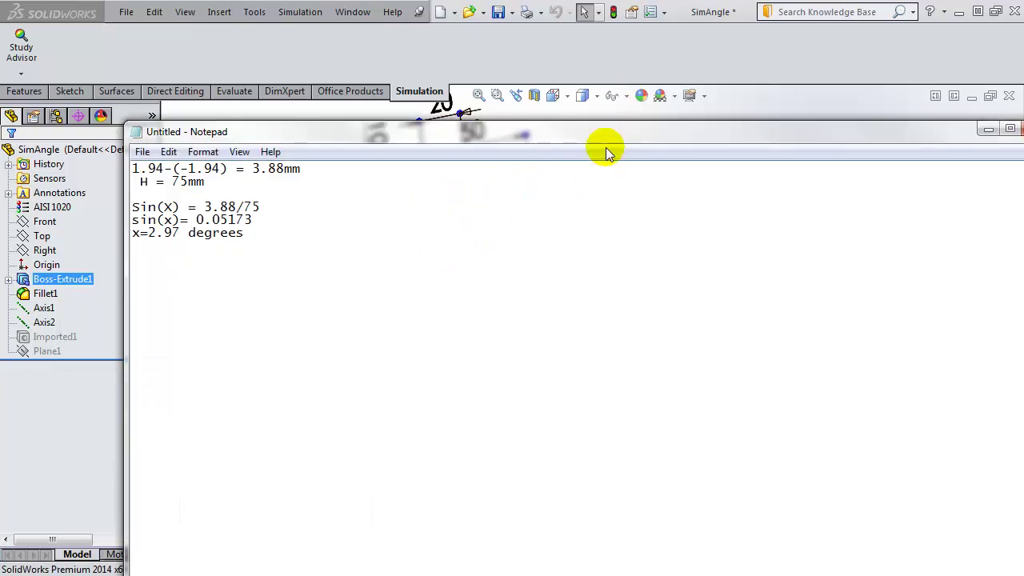
drag(614, 136, 627, 148)
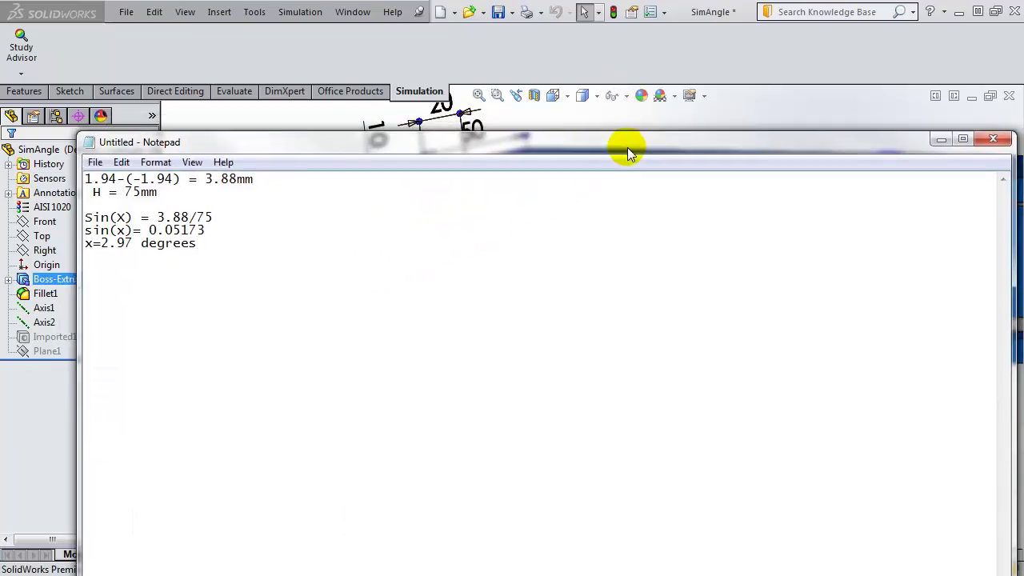
click(942, 141)
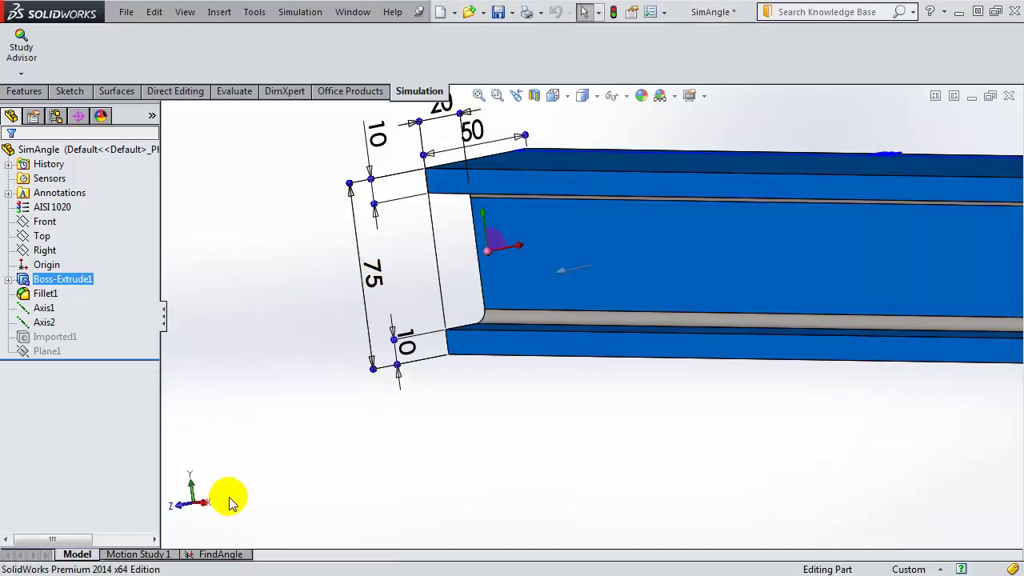
Step: Create a body from the FindAngle deformed shape as configuration 'Deformed Shape'
click(229, 554)
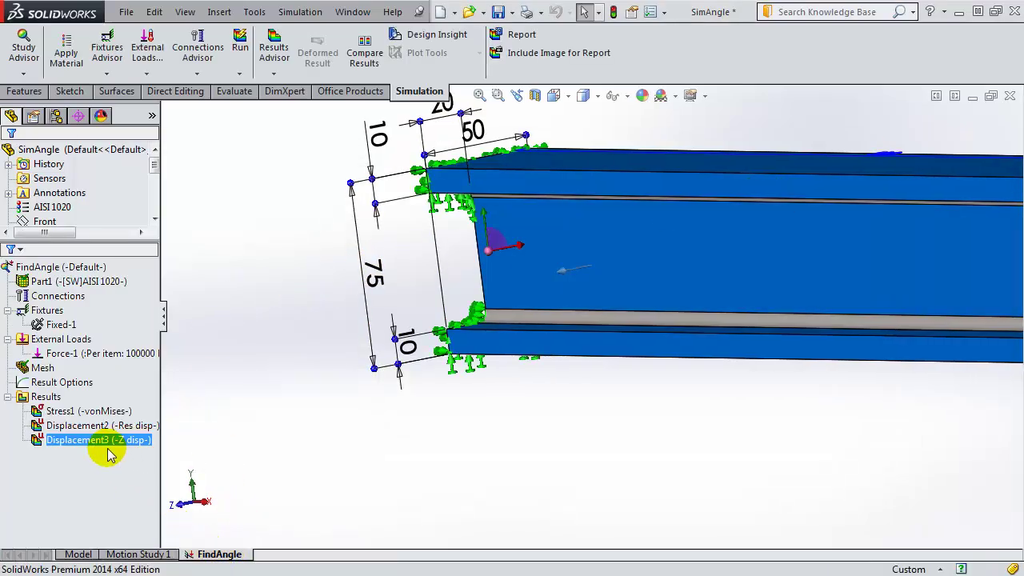
right_click(51, 403)
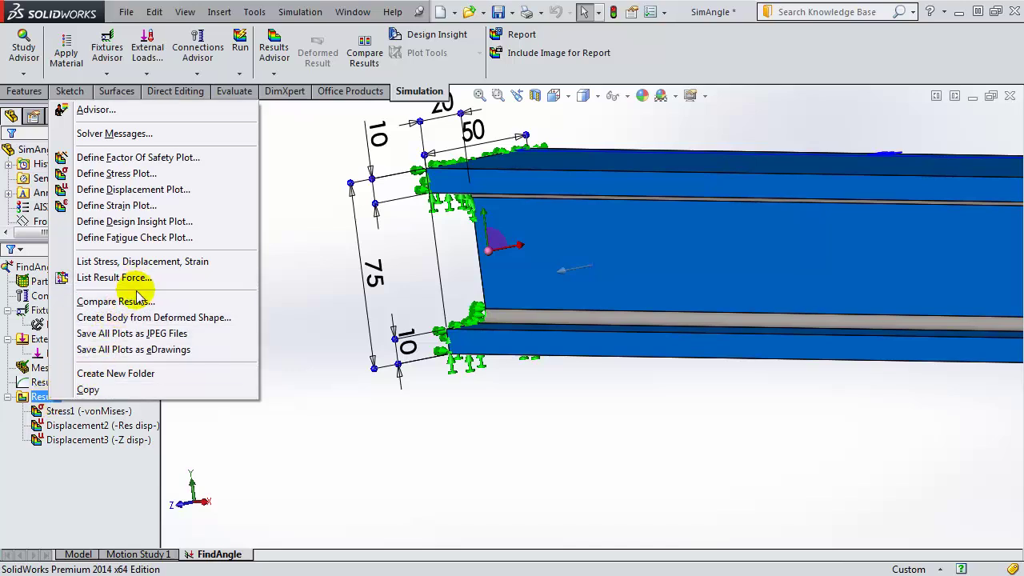
click(137, 318)
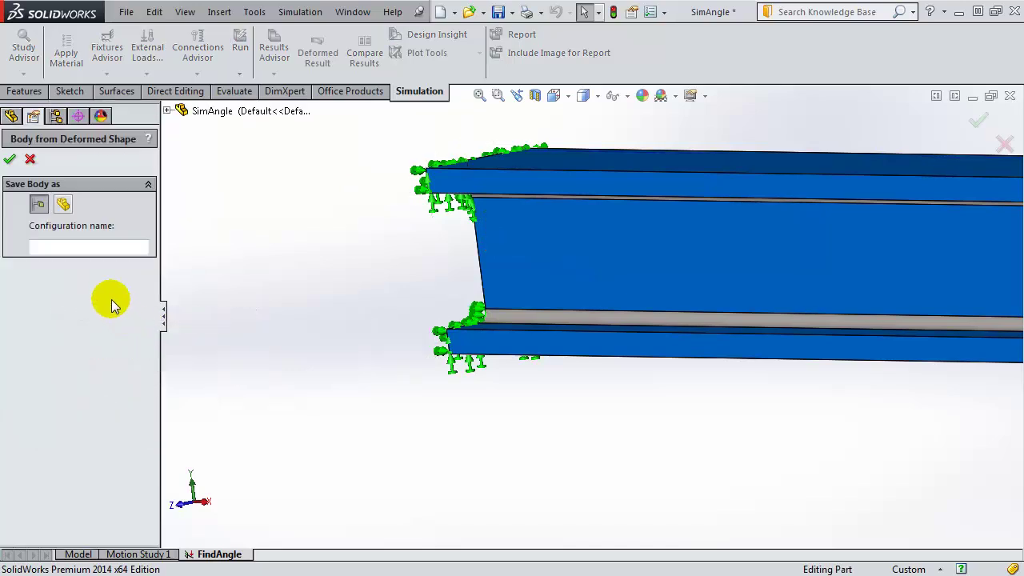
click(92, 249)
text(Deformed Shape)
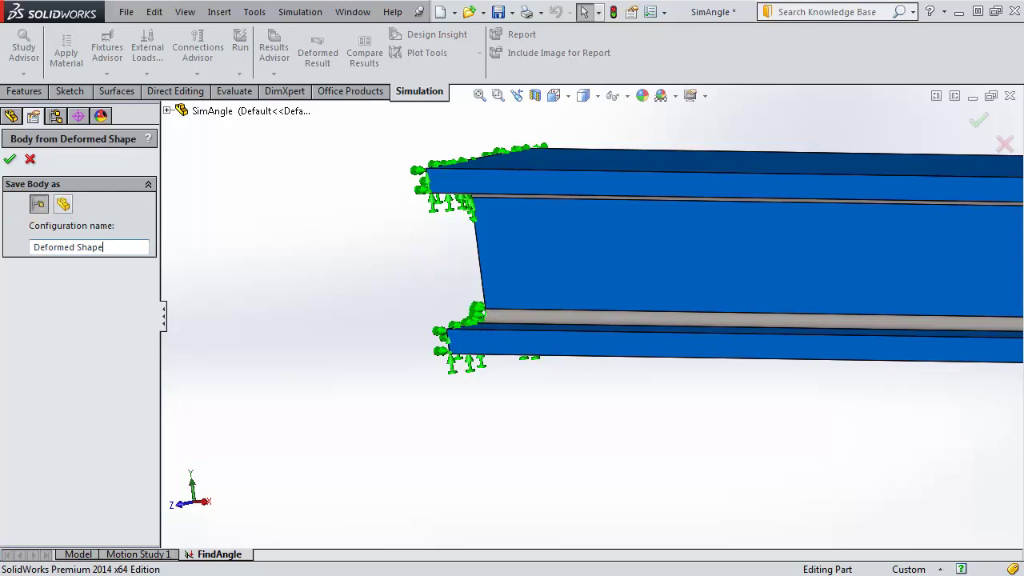
click(9, 160)
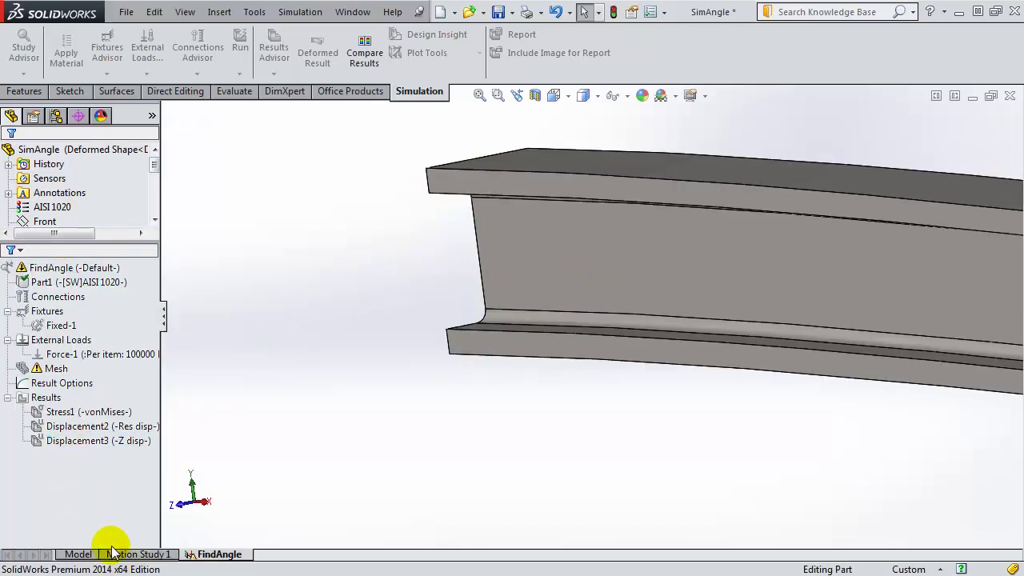
Step: Return to the deformed beam part and rotate it to a side view
click(78, 554)
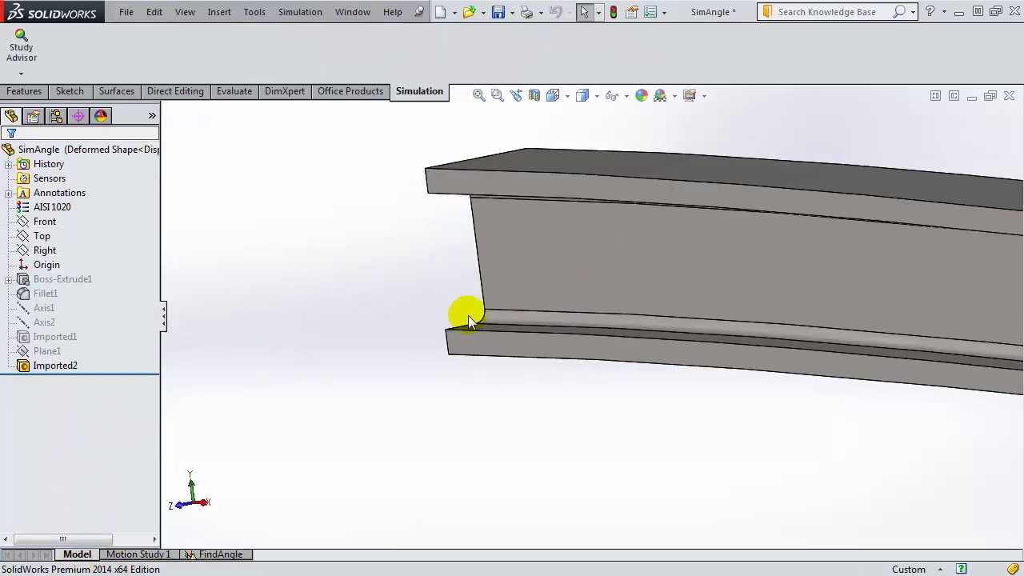
scroll(462, 313, up, 3)
mouse_move(725, 485)
middle_down()
mouse_move(792, 455)
mouse_move(725, 465)
middle_up()
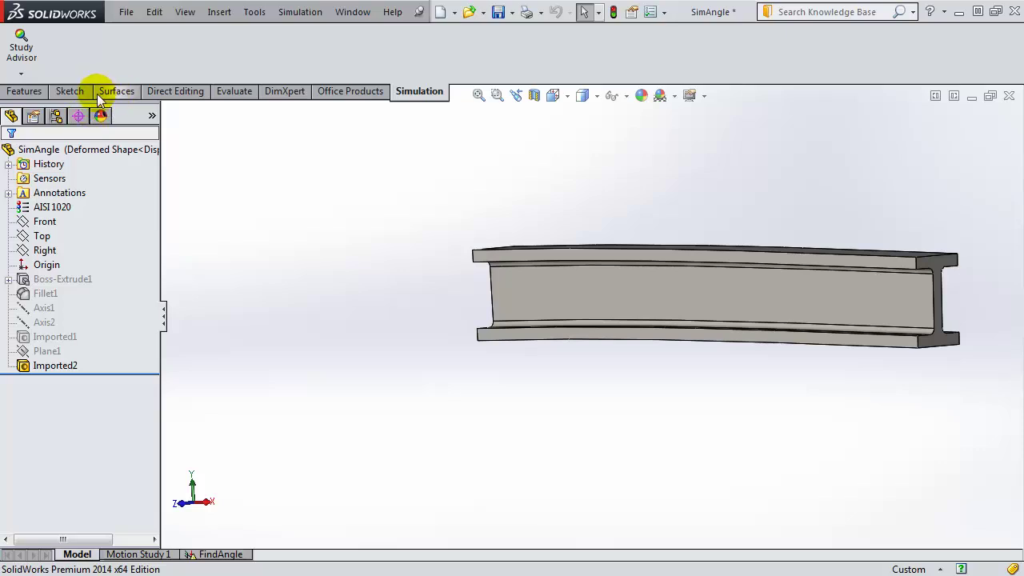
Step: Create a reference plane through two top-flange corner vertices and one bottom-flange corner vertex
click(24, 91)
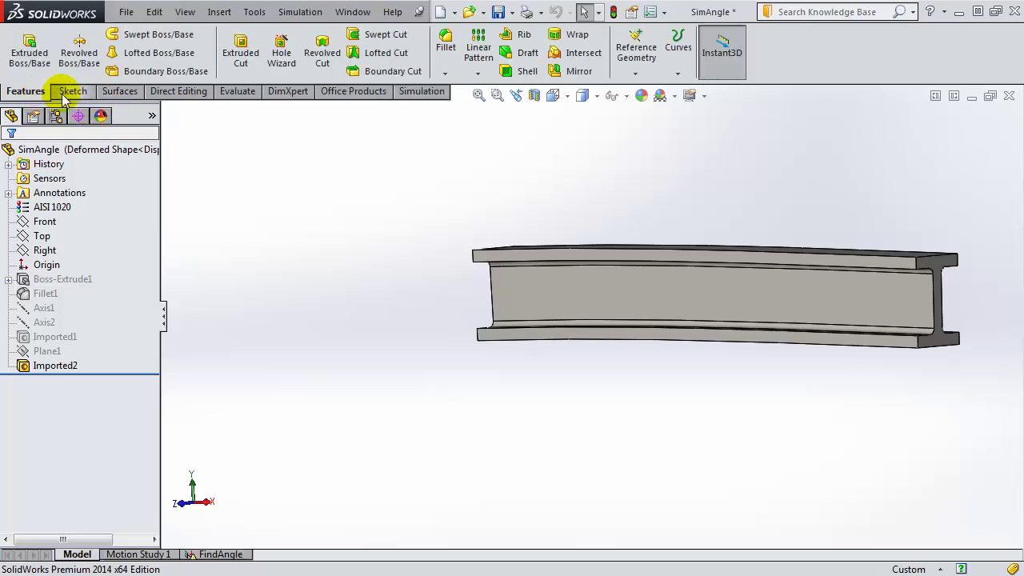
click(649, 74)
click(806, 187)
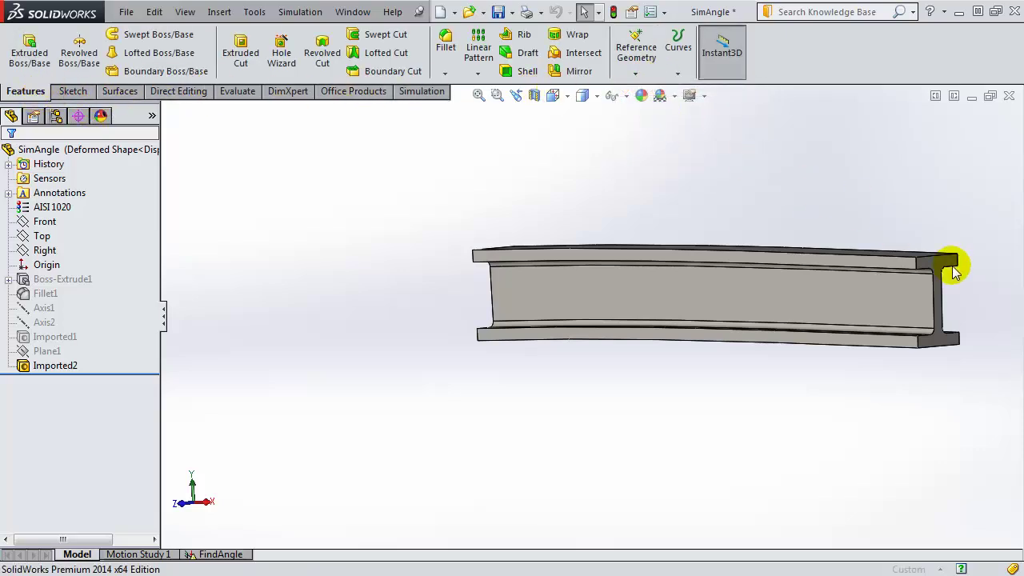
scroll(921, 268, down, 5)
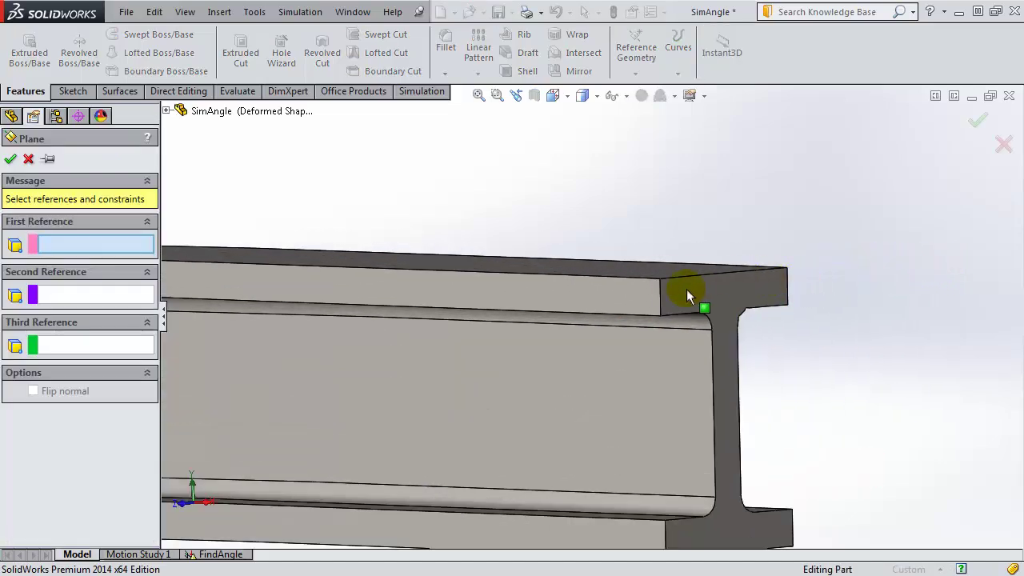
click(658, 279)
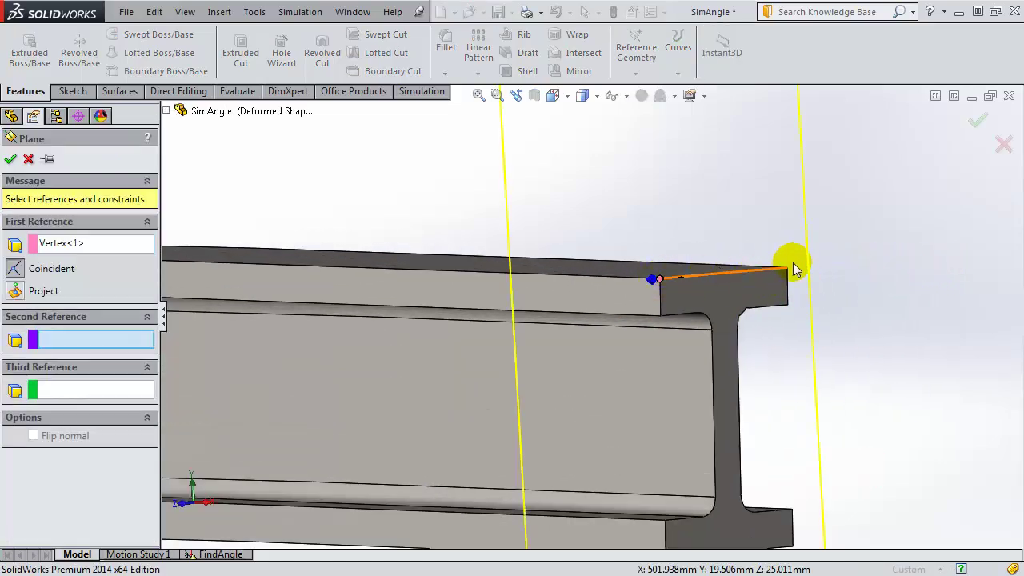
click(786, 268)
scroll(725, 457, up, 3)
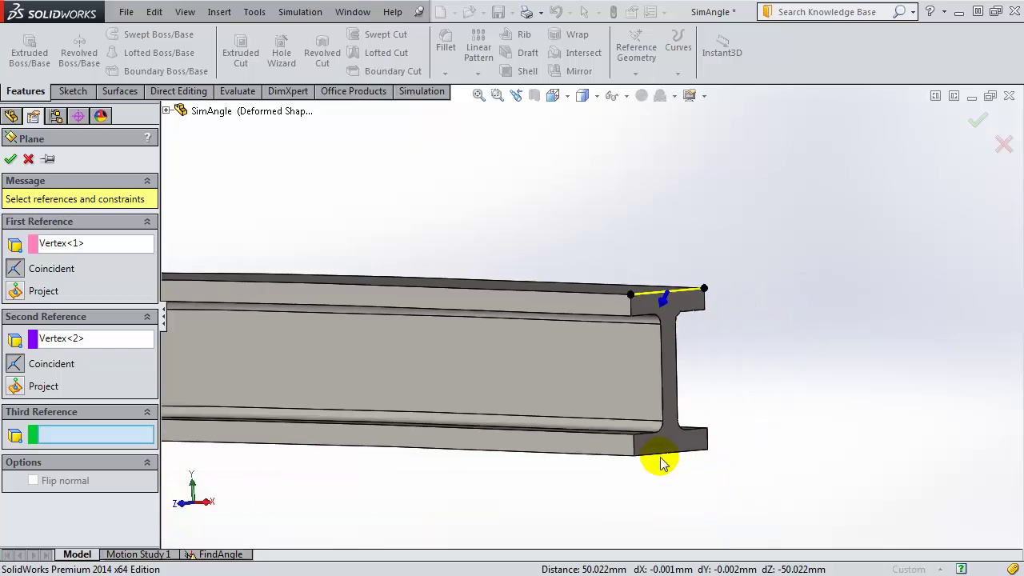
click(634, 456)
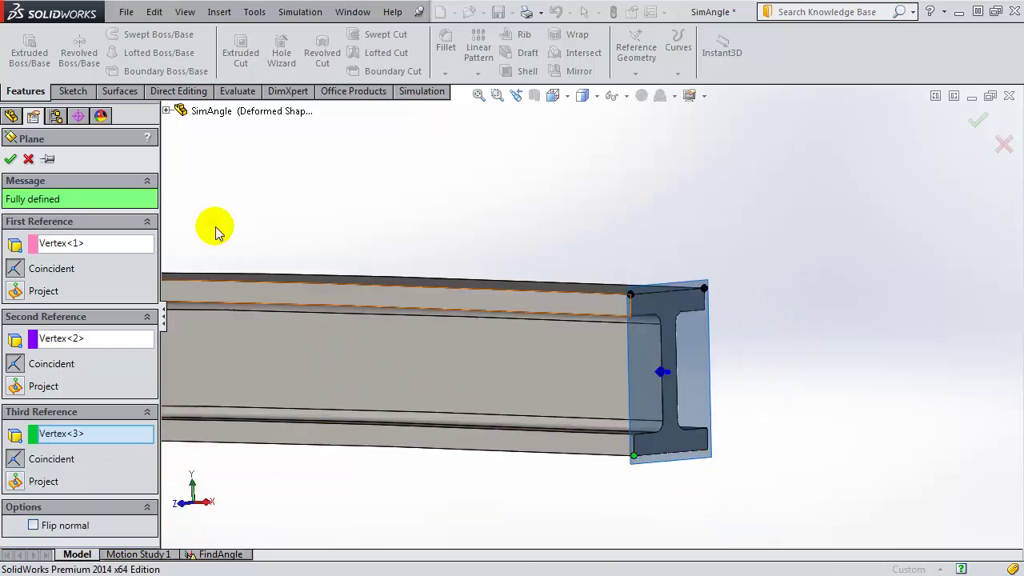
click(11, 158)
scroll(369, 316, up, 2)
scroll(369, 317, up, 1)
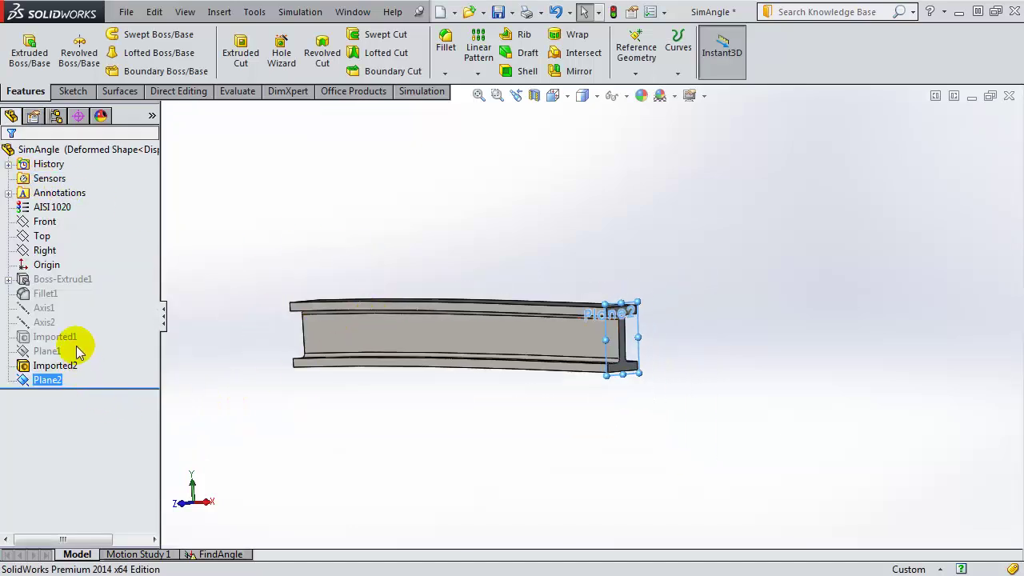
Step: Measure between Plane2 and the Right plane with the Measure tool
click(47, 252)
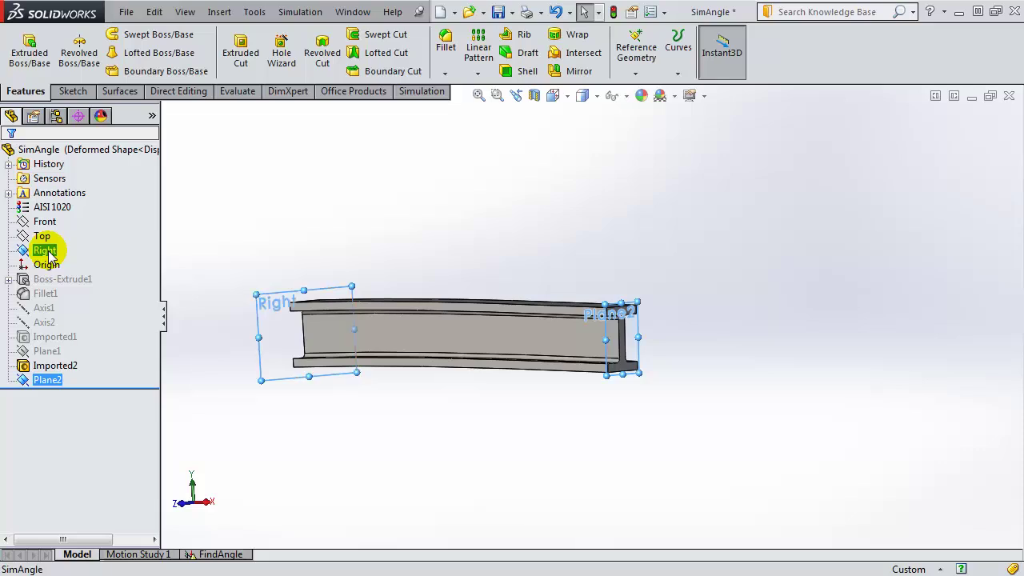
click(237, 91)
click(65, 58)
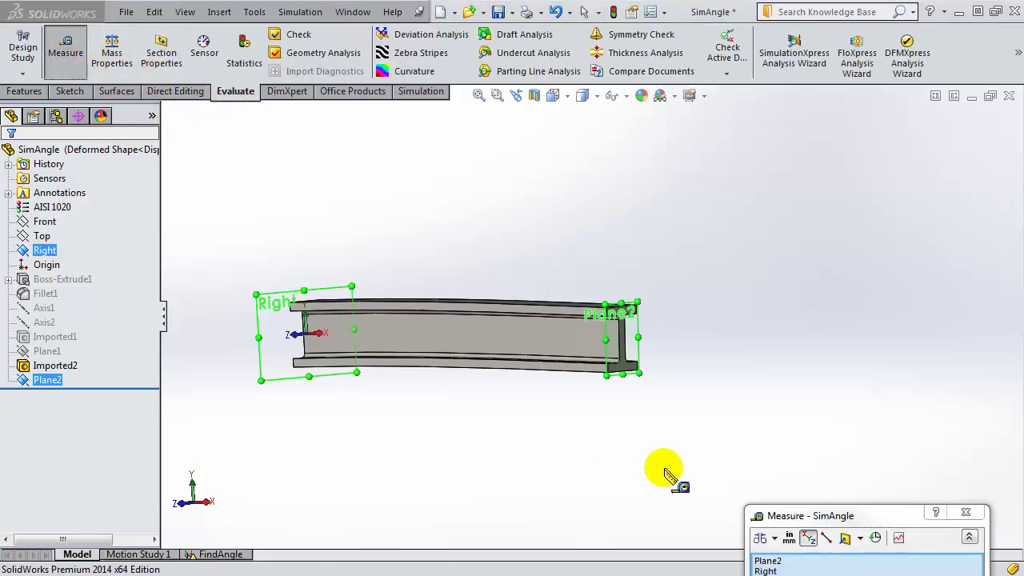
Step: Move the measurement results to screen centre and highlight the 'Angle: 2.96deg' reading
drag(800, 518, 665, 283)
click(697, 364)
drag(697, 364, 617, 360)
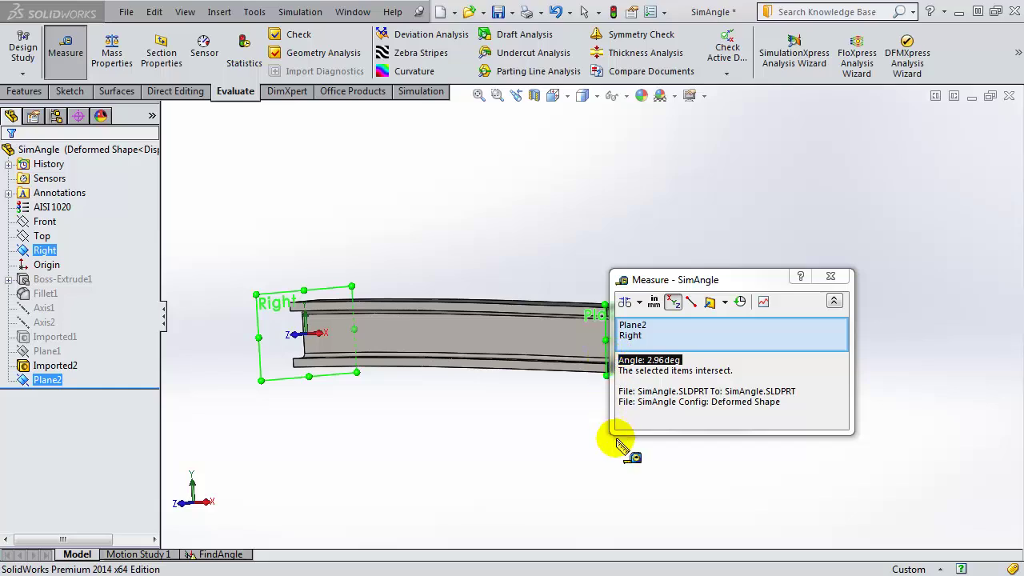